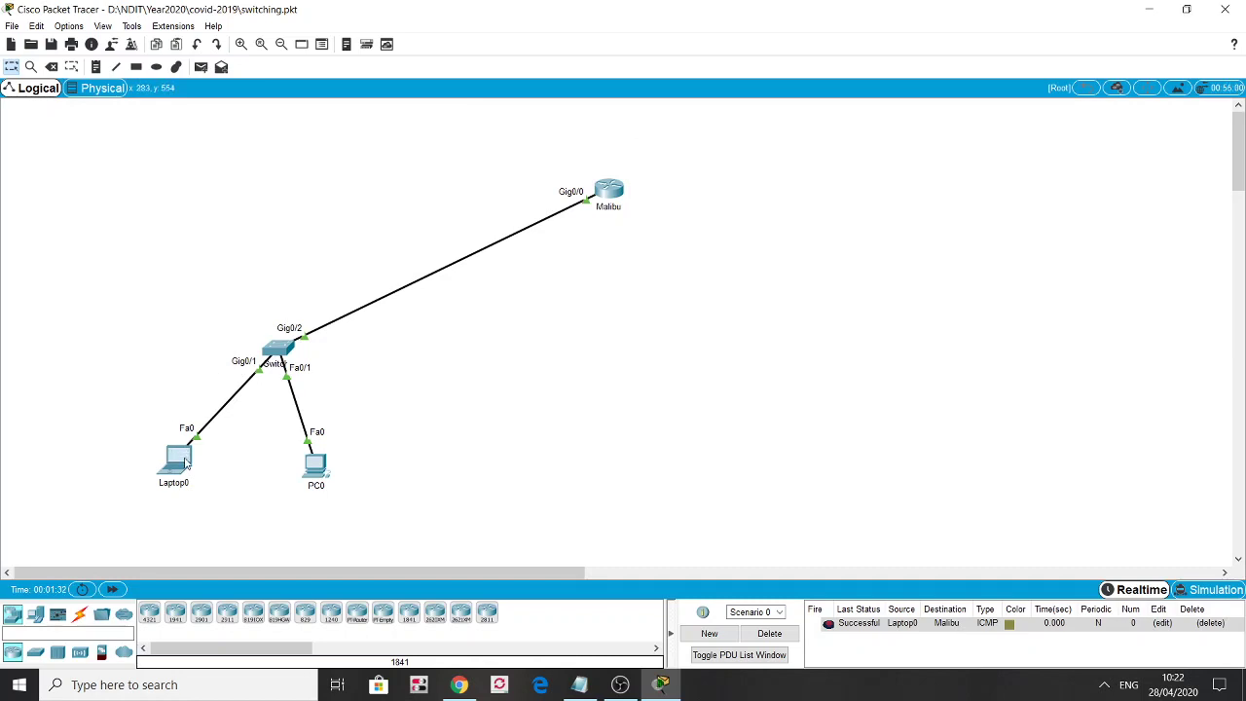
Check Laptop0's device info on the Logical topology.
mouse_move(185, 464)
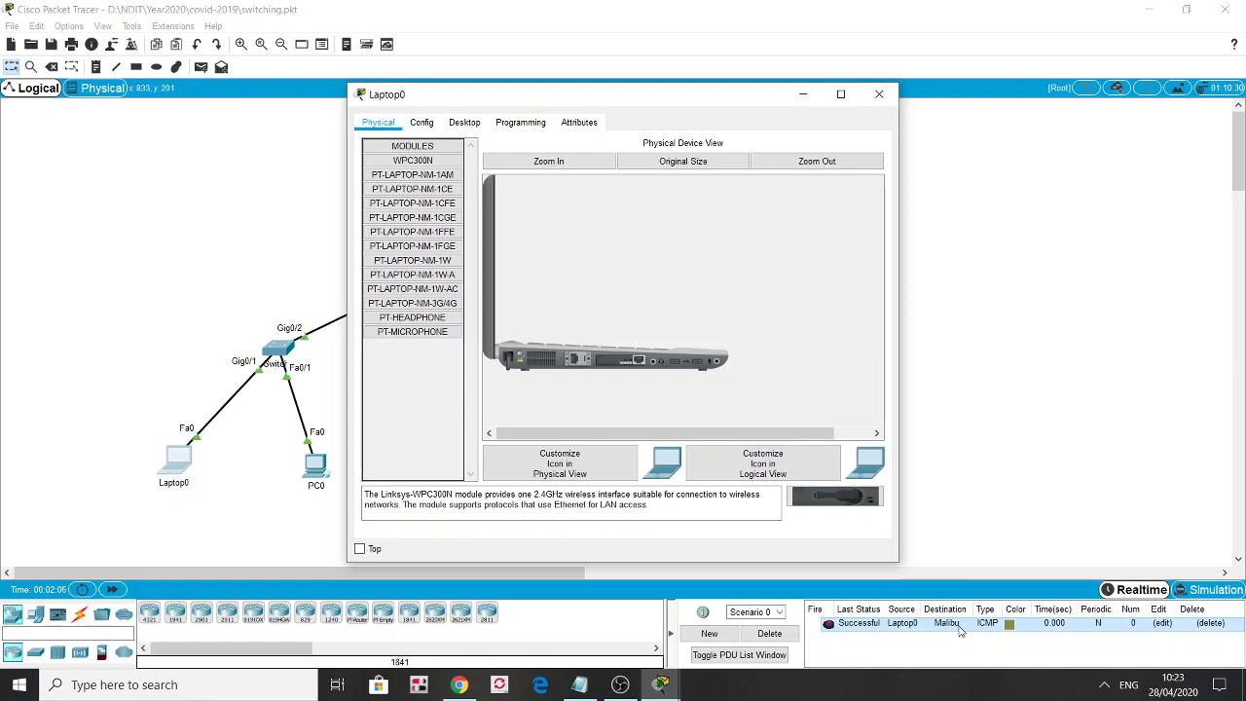
From Laptop0's Command Prompt, run ssh -l with the username to 172.16.16.1.
click(463, 123)
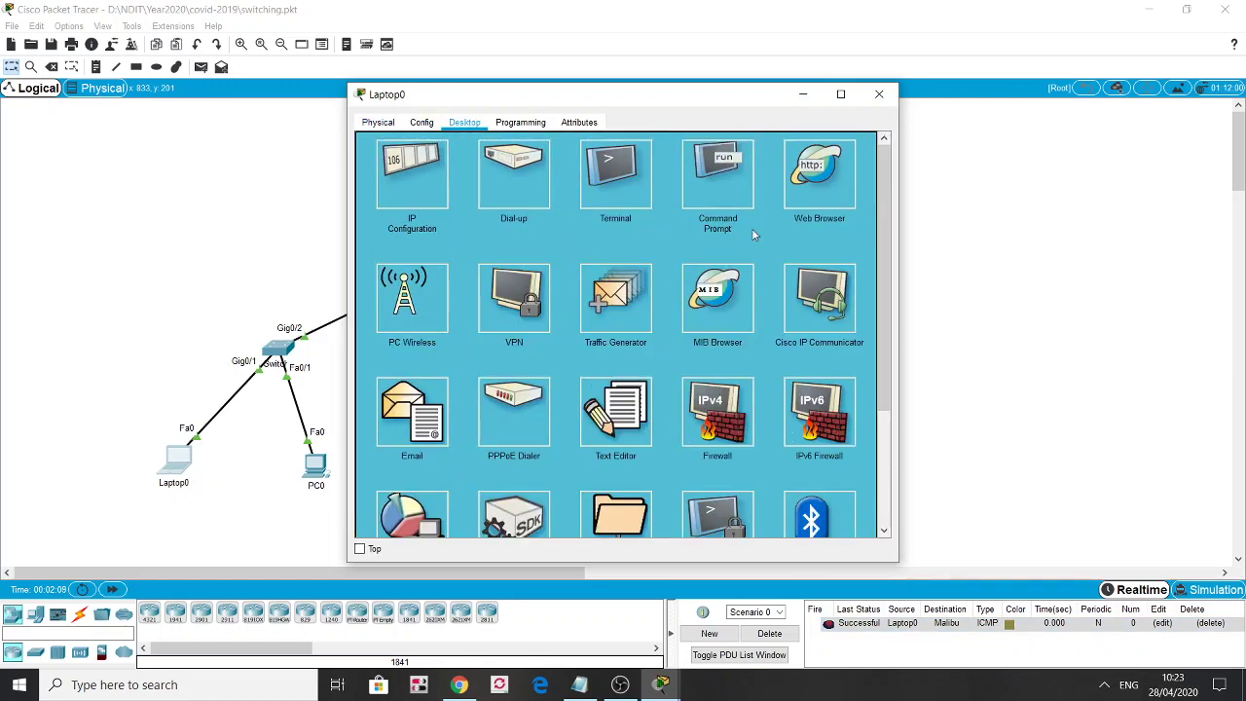
click(717, 175)
text(ssh -)
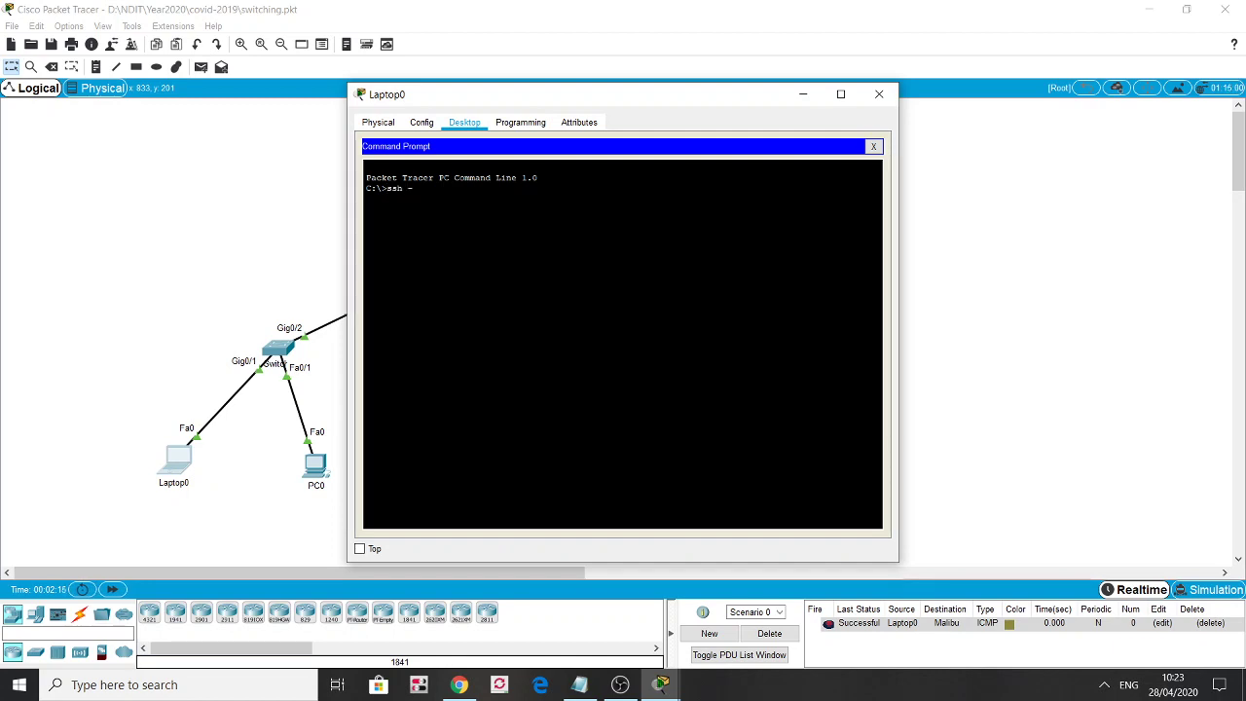
text(l bob)
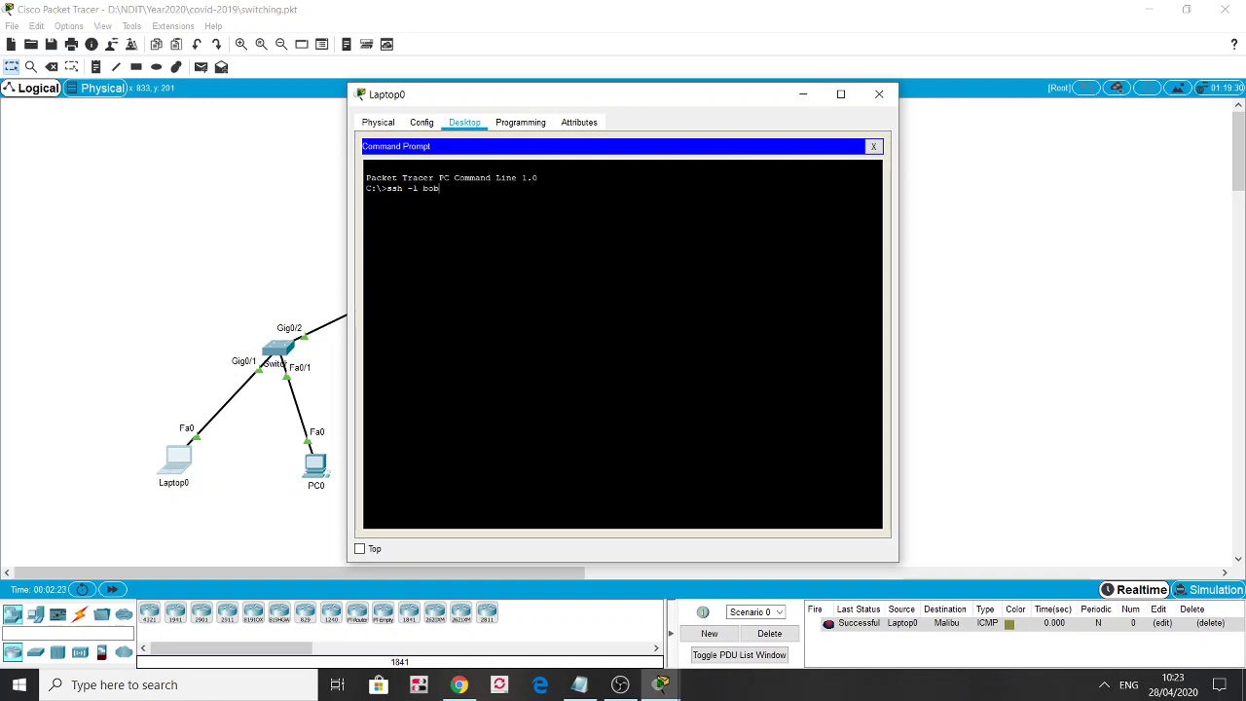
text( 172.16.16.1)
key(Return)
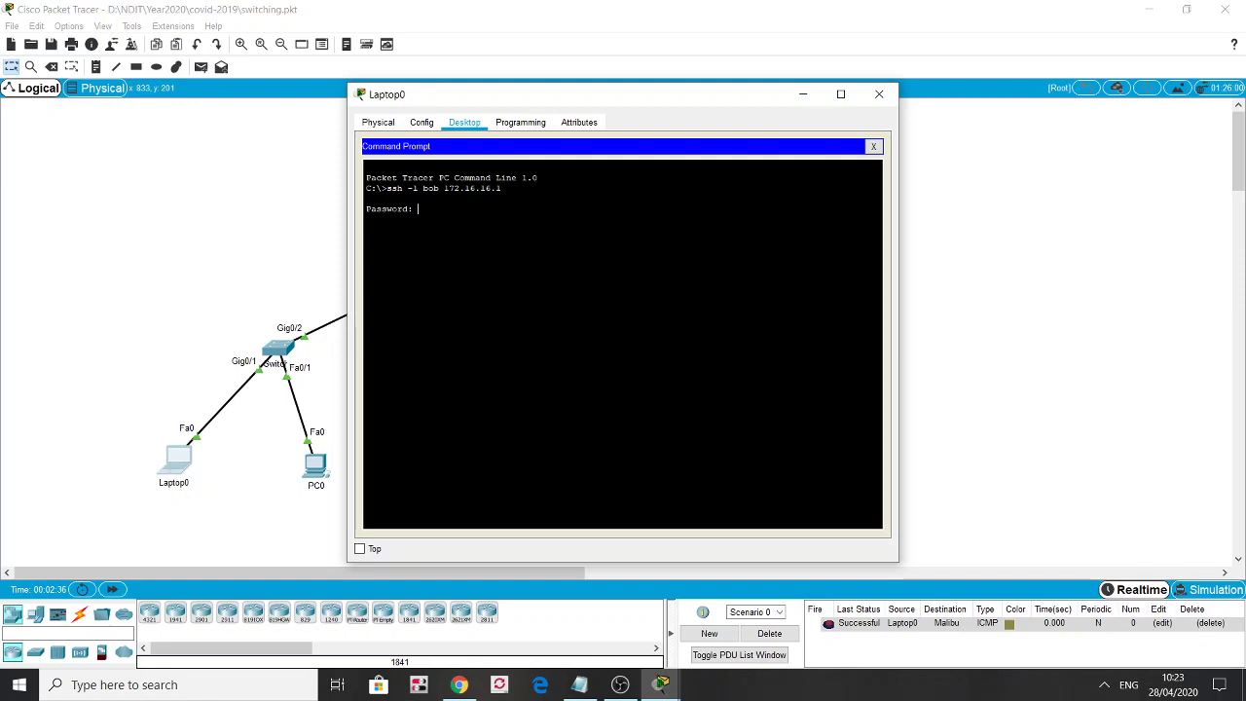
Submit the SSH password to reach Malibu>, then try en and get '% No password set.'.
key(Return)
text(en)
key(Return)
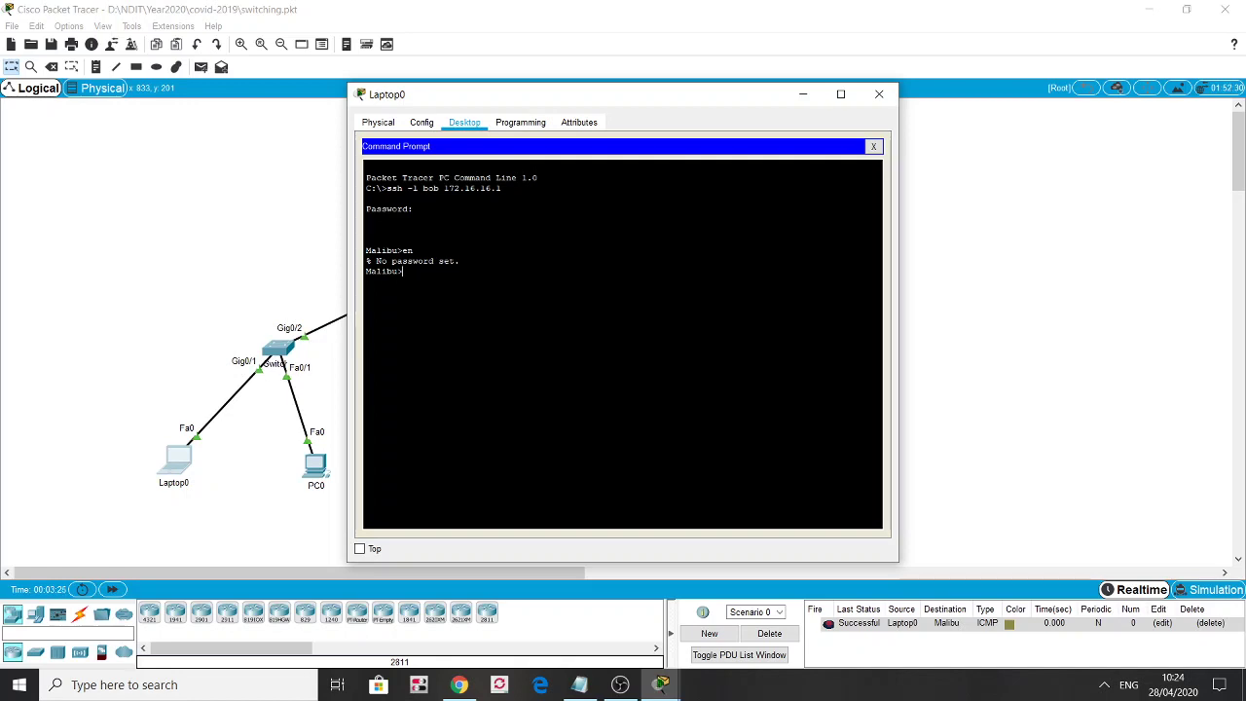
Close Laptop0 and log into Malibu's CLI console with its console password.
click(874, 147)
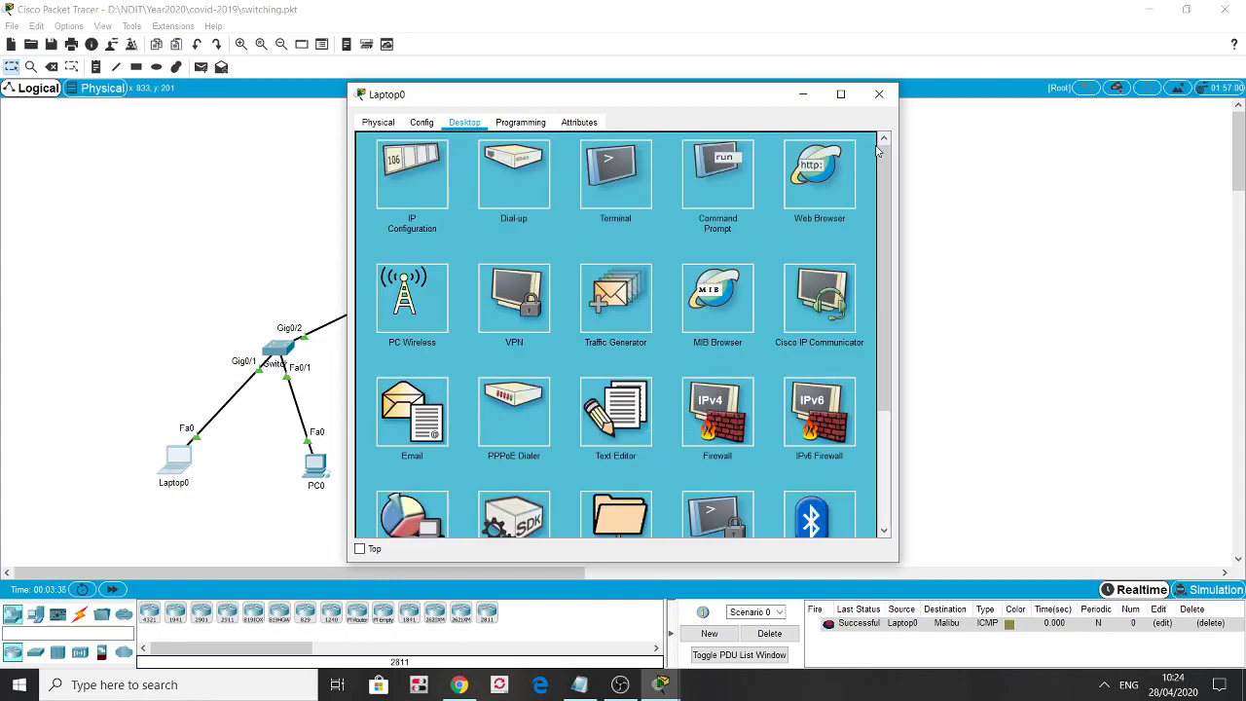
click(879, 93)
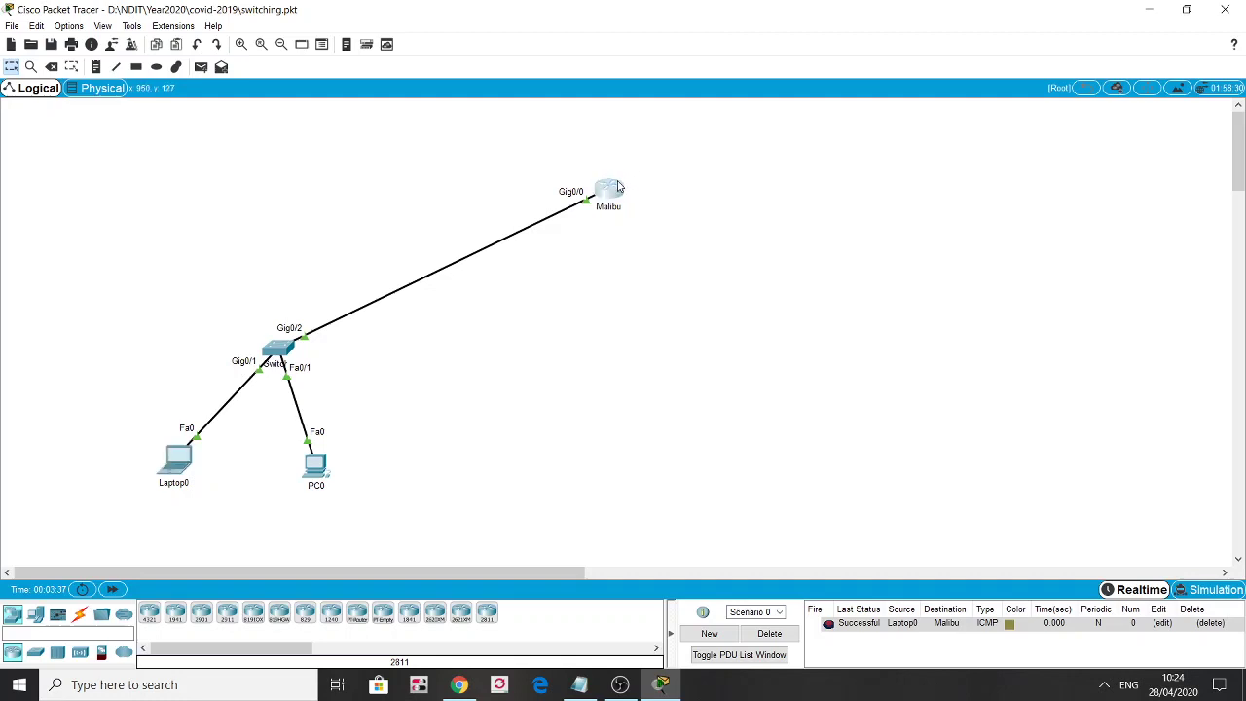
click(611, 188)
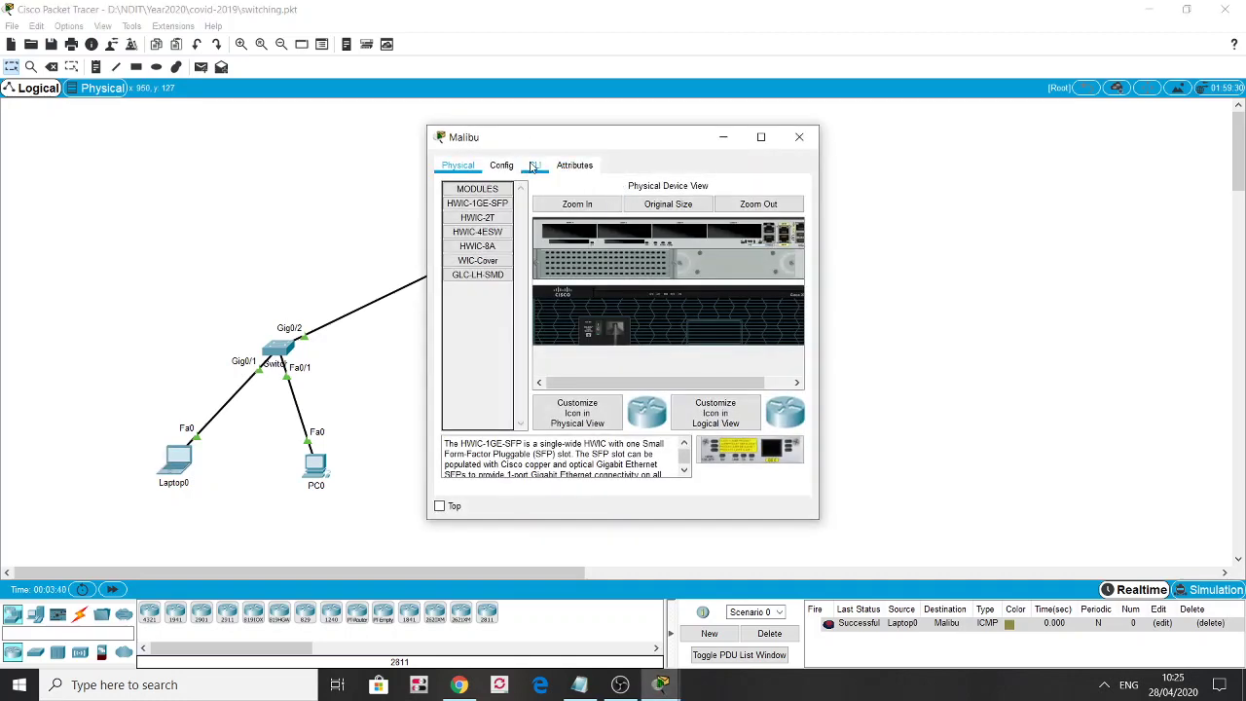
click(534, 166)
key(Return)
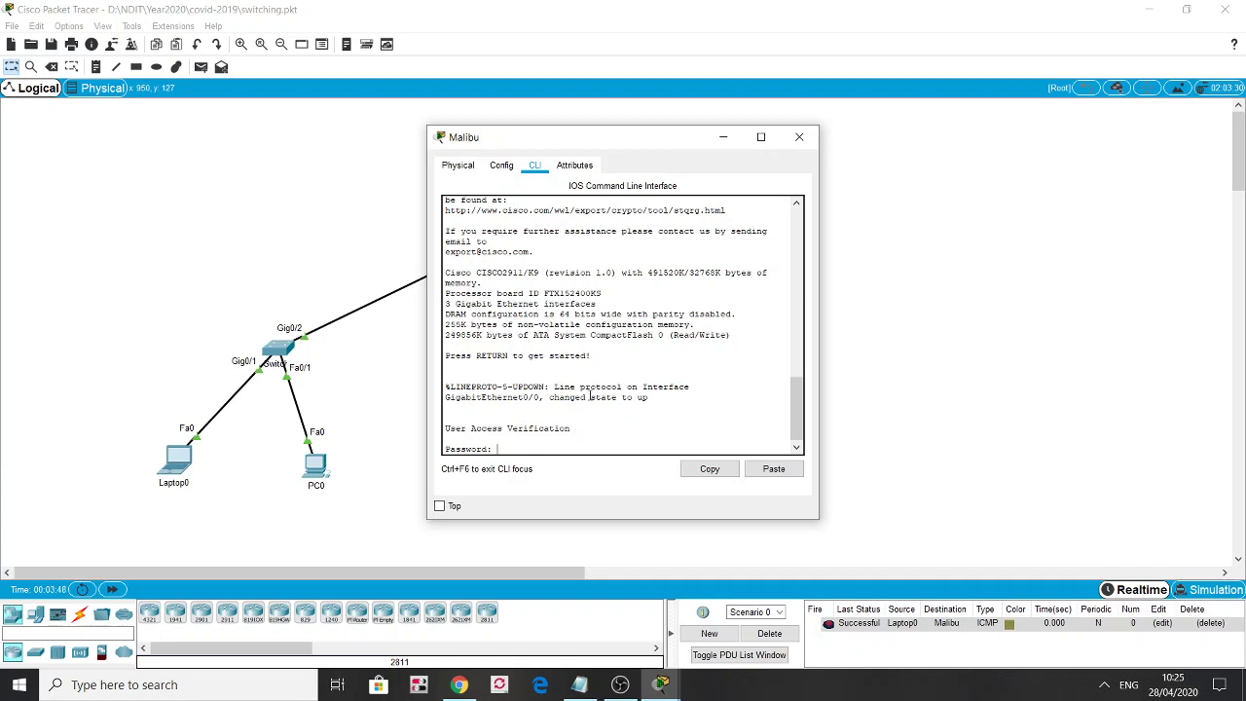
key(Return)
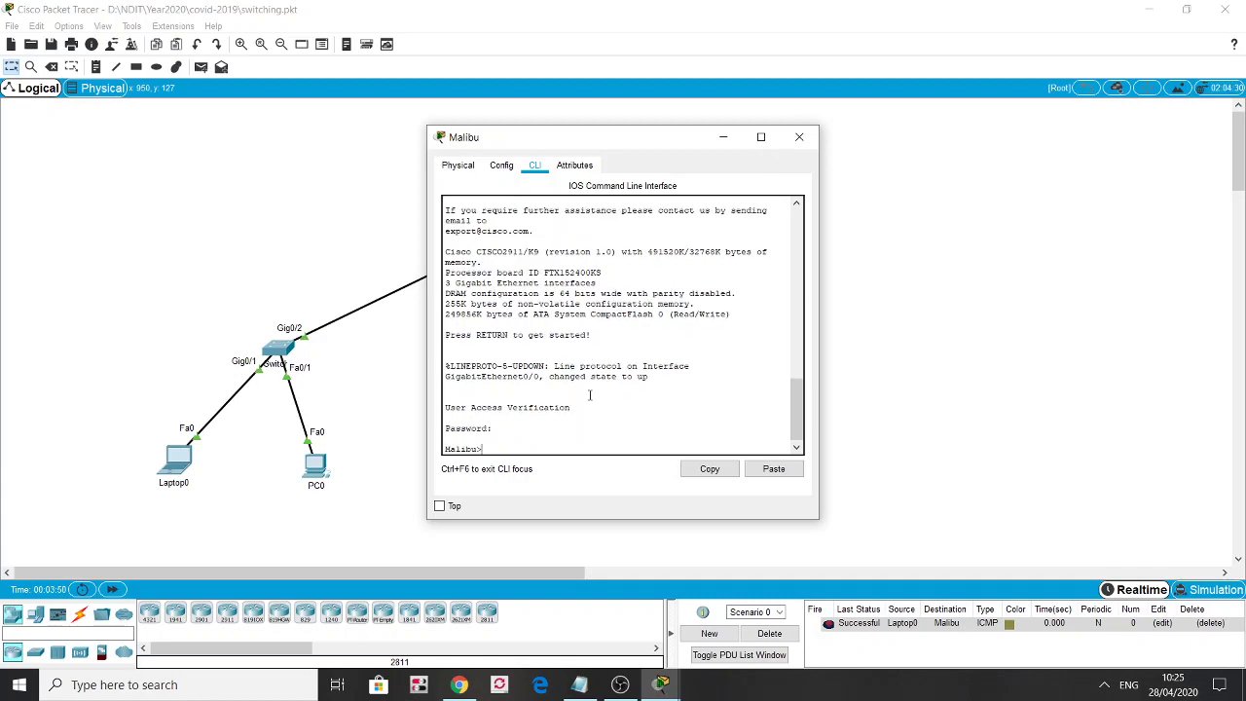
On Malibu, enter privileged mode, page through sh run, then enter conf t.
text(en)
key(Return)
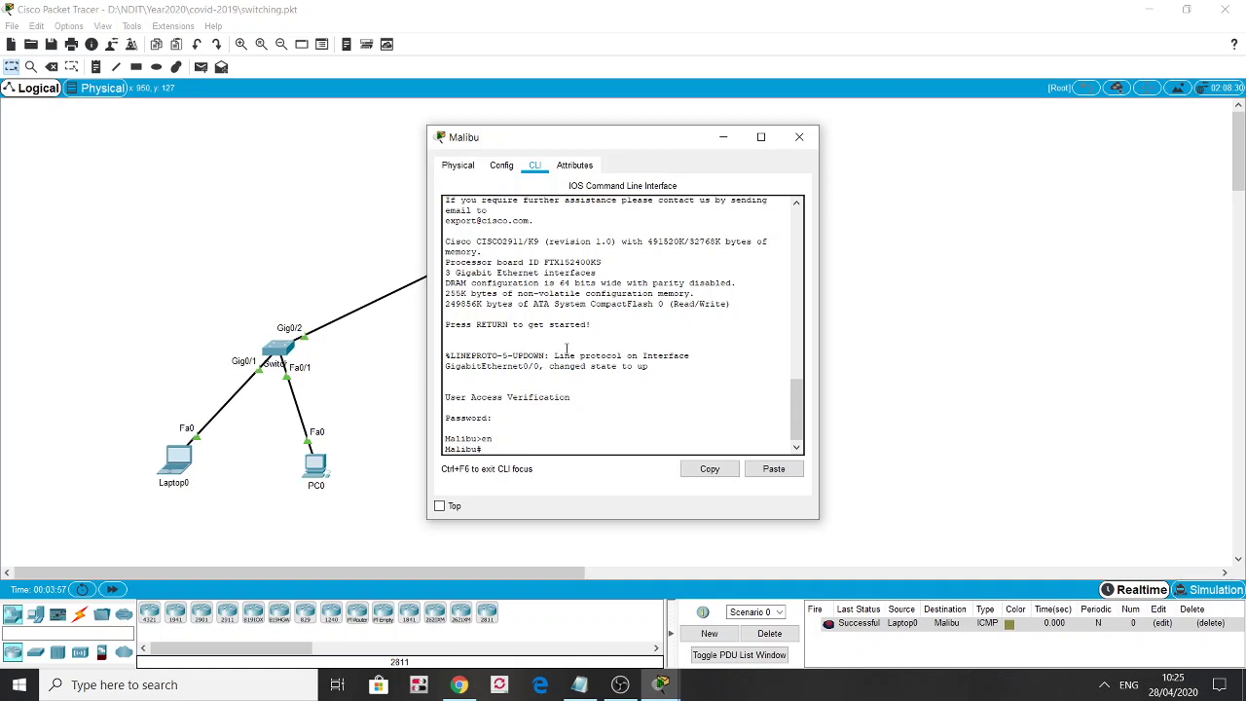
text(sh run)
key(Return)
key(Return)
key(Return)
key(Return)
key(Return)
key(Return)
key(Return)
key(Return)
key(Return)
key(Return)
key(Return)
key(Return)
key(Return)
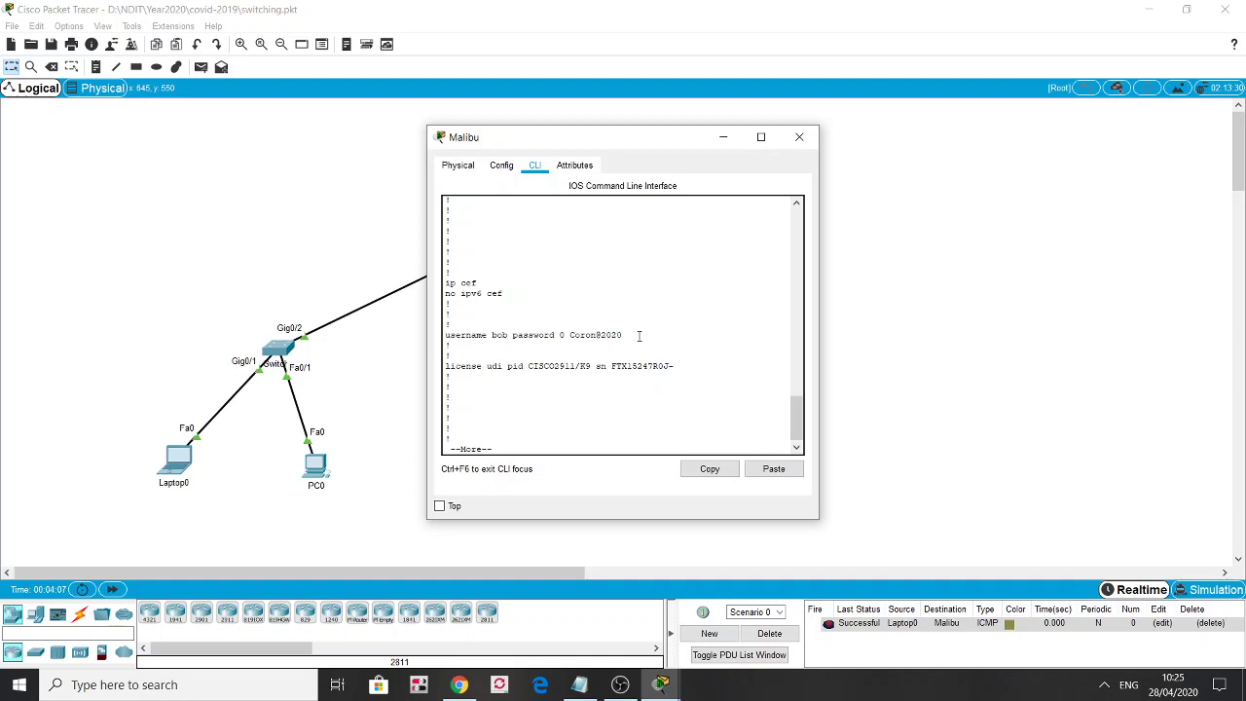
key(Return)
key(Return)
key(Return)
key(Return)
key(Return)
key(Return)
key(Return)
key(Return)
key(Return)
key(Return)
key(Return)
key(Return)
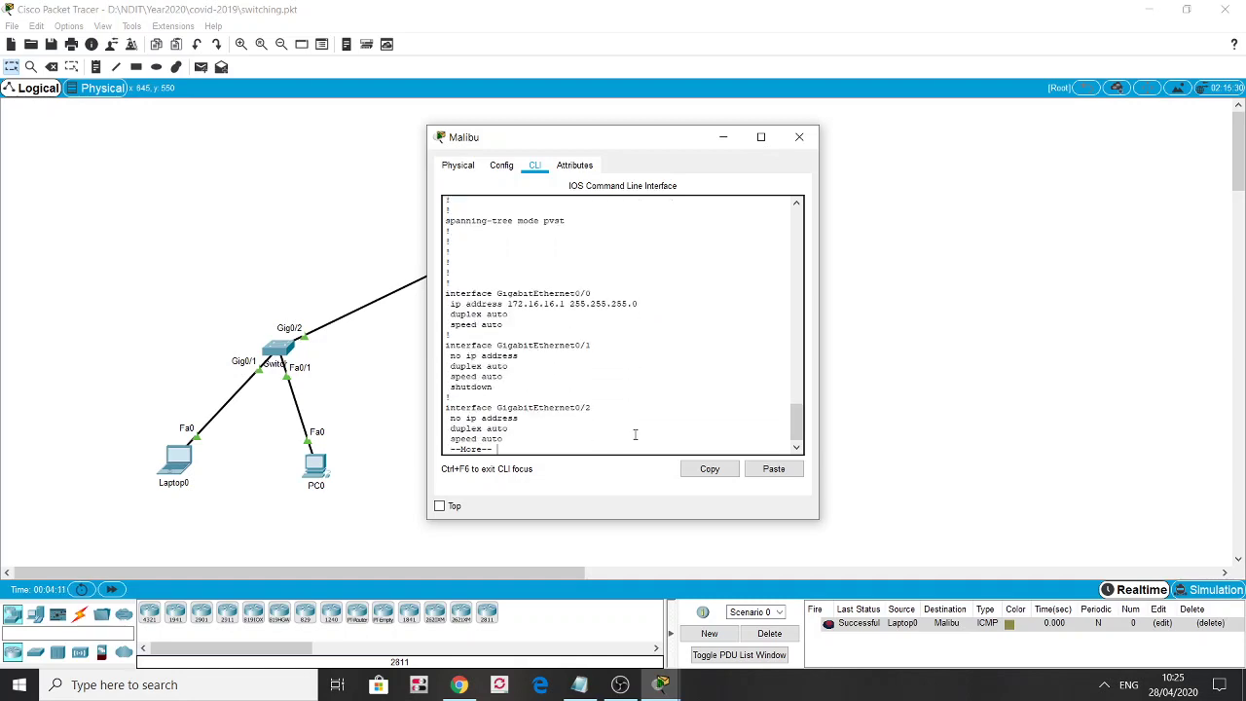
key(Return)
key(Return)
key(Return)
key(Return)
key(Return)
key(Return)
key(Return)
key(Return)
key(Return)
key(Return)
key(Return)
key(Return)
key(Return)
key(Return)
key(Return)
key(Return)
key(Return)
key(Return)
key(Return)
key(Return)
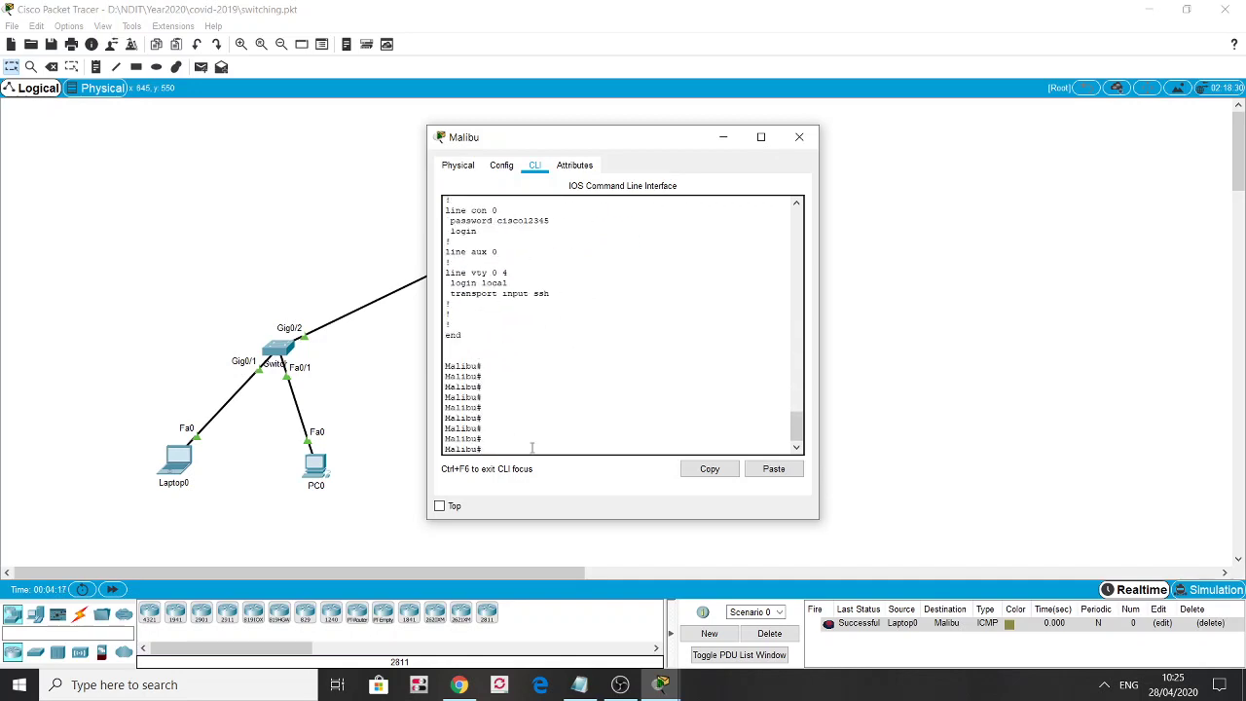
text(conf t)
key(Return)
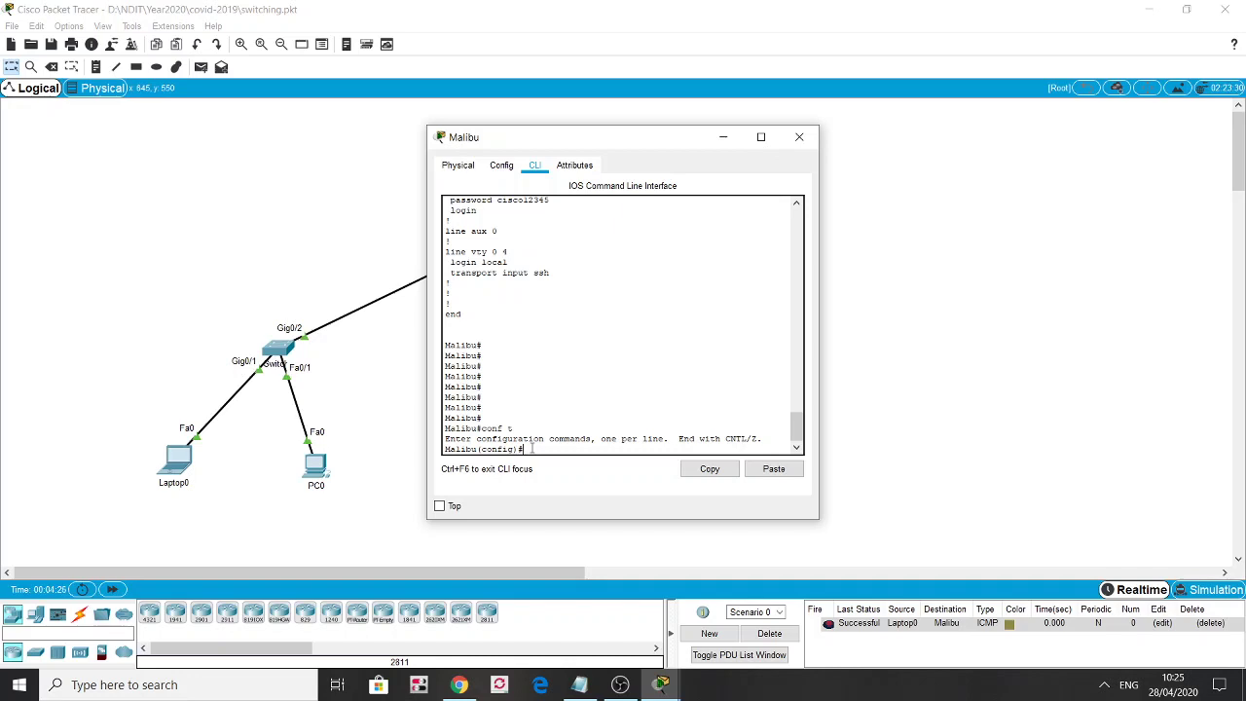
Apply security passwords min-length 10 on Malibu.
text(security p)
text(assword min-length 10)
key(Return)
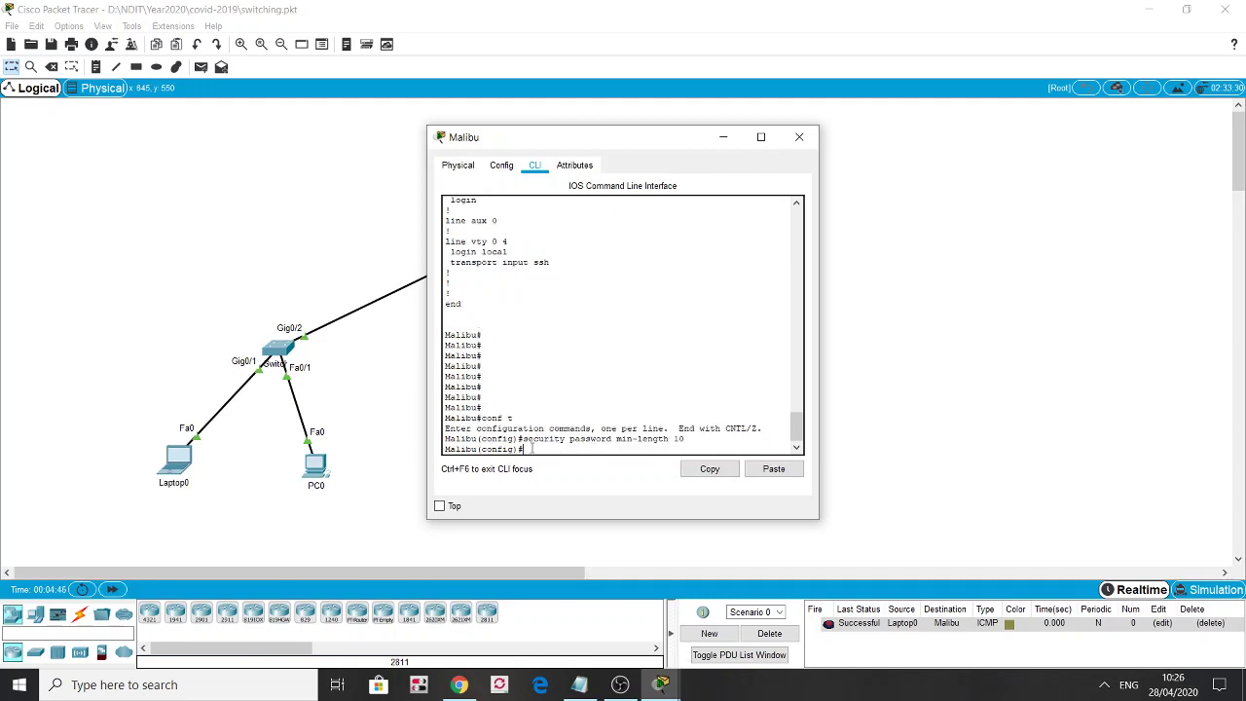
Enter an enable secret shorter than 10 characters and see it rejected.
text(enable secre)
text(coconut12)
key(BackSpace)
key(BackSpace)
key(BackSpace)
key(BackSpace)
key(BackSpace)
key(Return)
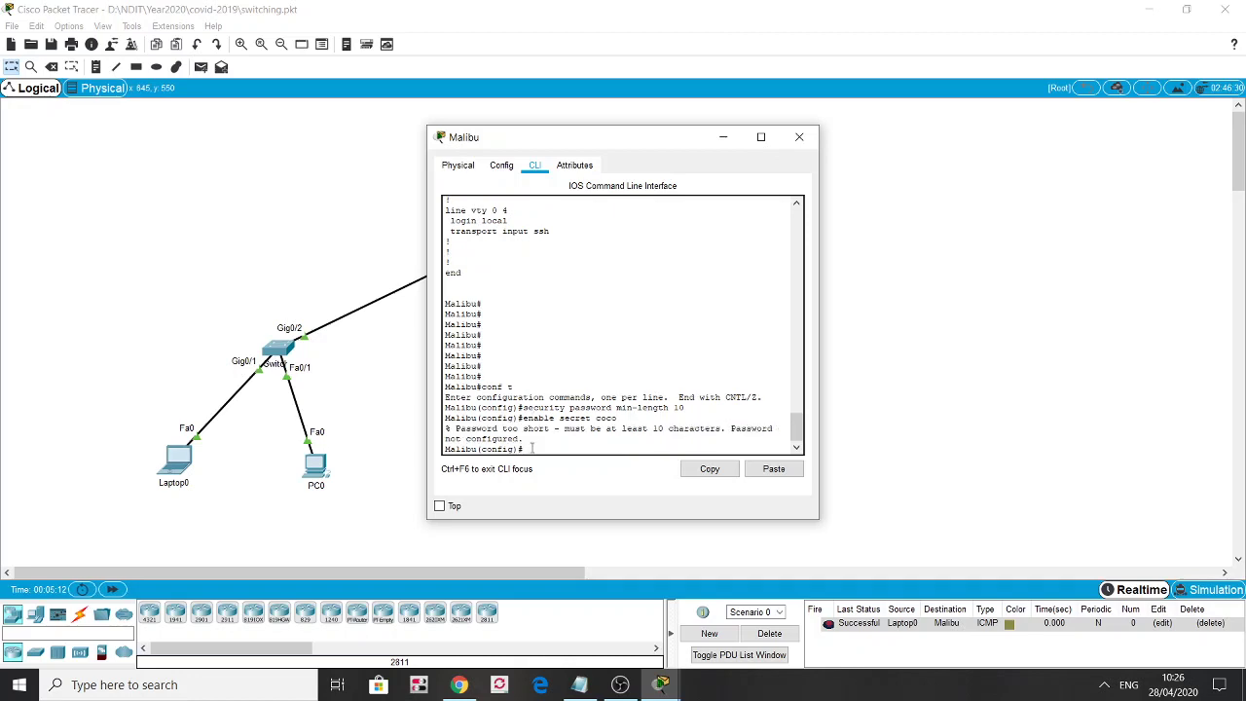
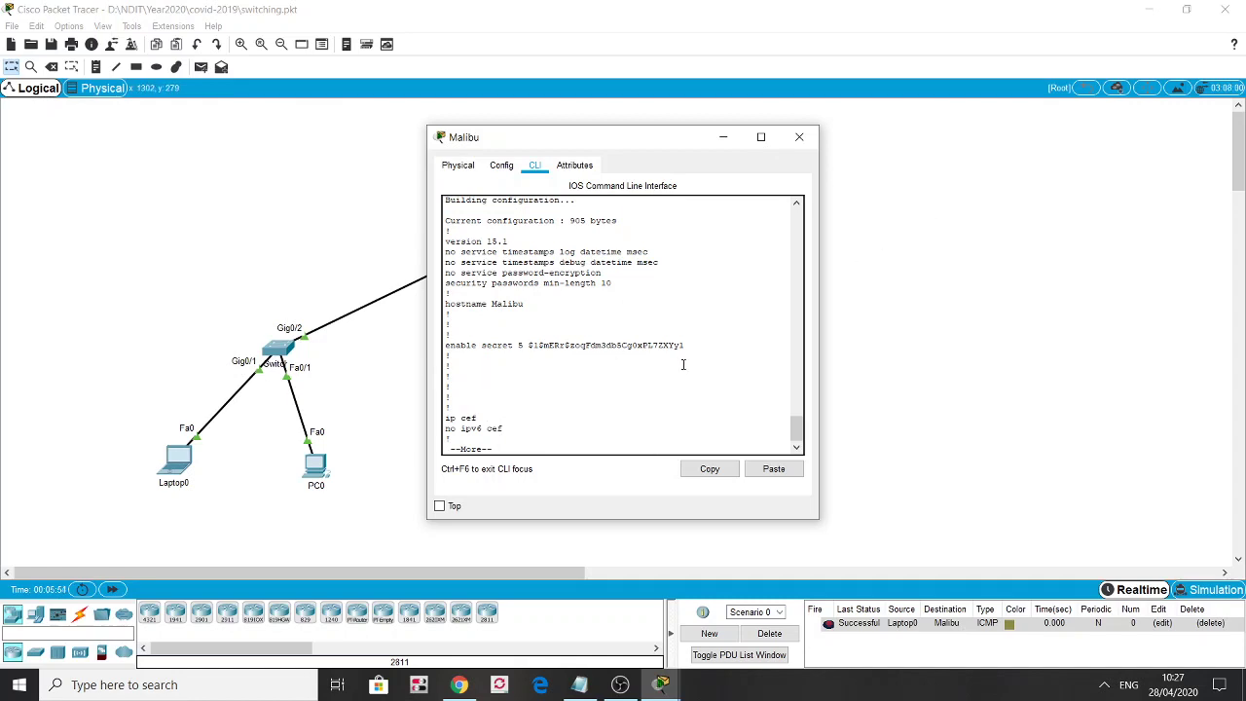
Page through the rest of Malibu's show run output to the end, showing domain ballise.com and SSH-only vty lines.
key(Return)
key(Return)
key(Return)
key(Return)
key(Return)
key(Return)
key(Return)
key(Return)
key(Return)
key(Return)
key(Return)
key(Return)
key(Return)
key(Return)
key(Return)
key(Return)
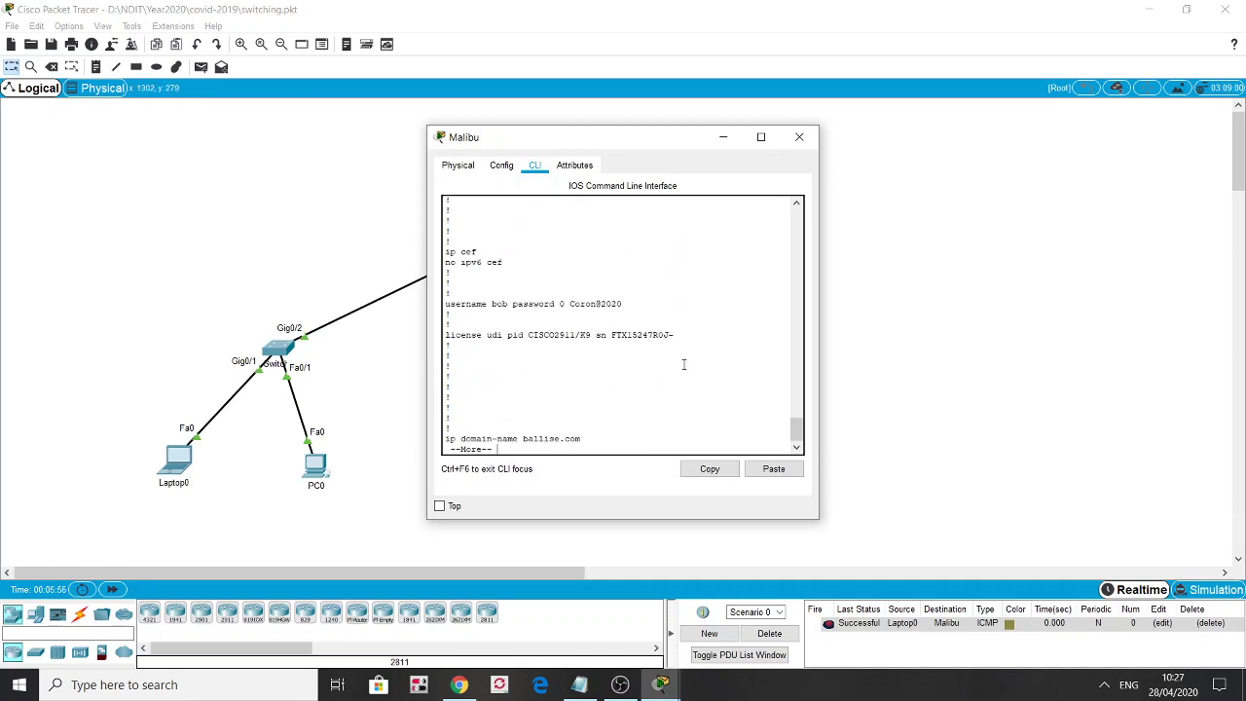
key(Return)
key(Return)
key(Return)
key(Return)
key(Return)
key(Return)
key(Return)
key(Return)
key(Return)
key(Return)
key(Return)
key(Return)
key(Return)
key(Return)
key(Return)
key(Return)
key(Return)
key(Return)
key(Return)
key(Return)
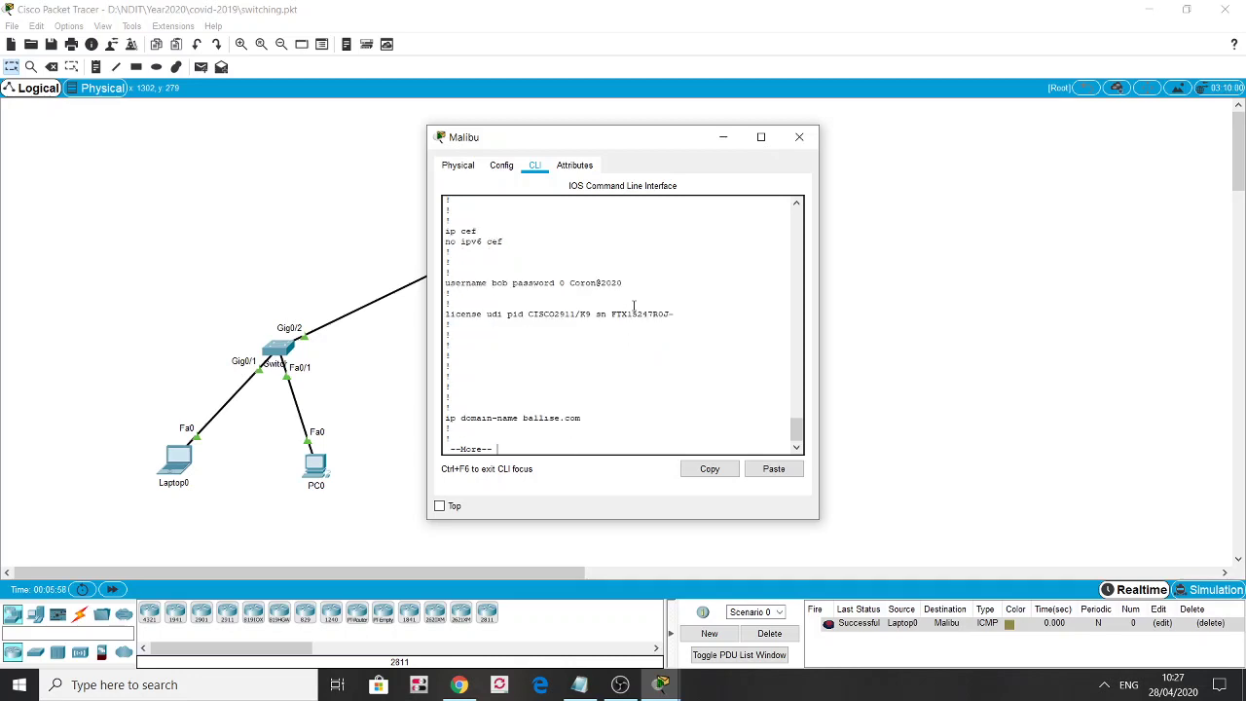
key(Return)
key(Return)
key(Return)
key(Return)
key(Return)
key(Return)
key(Return)
key(Return)
key(Return)
key(Return)
key(Return)
key(Return)
key(Return)
key(Return)
key(Return)
key(Return)
key(Return)
key(Return)
key(Return)
key(Return)
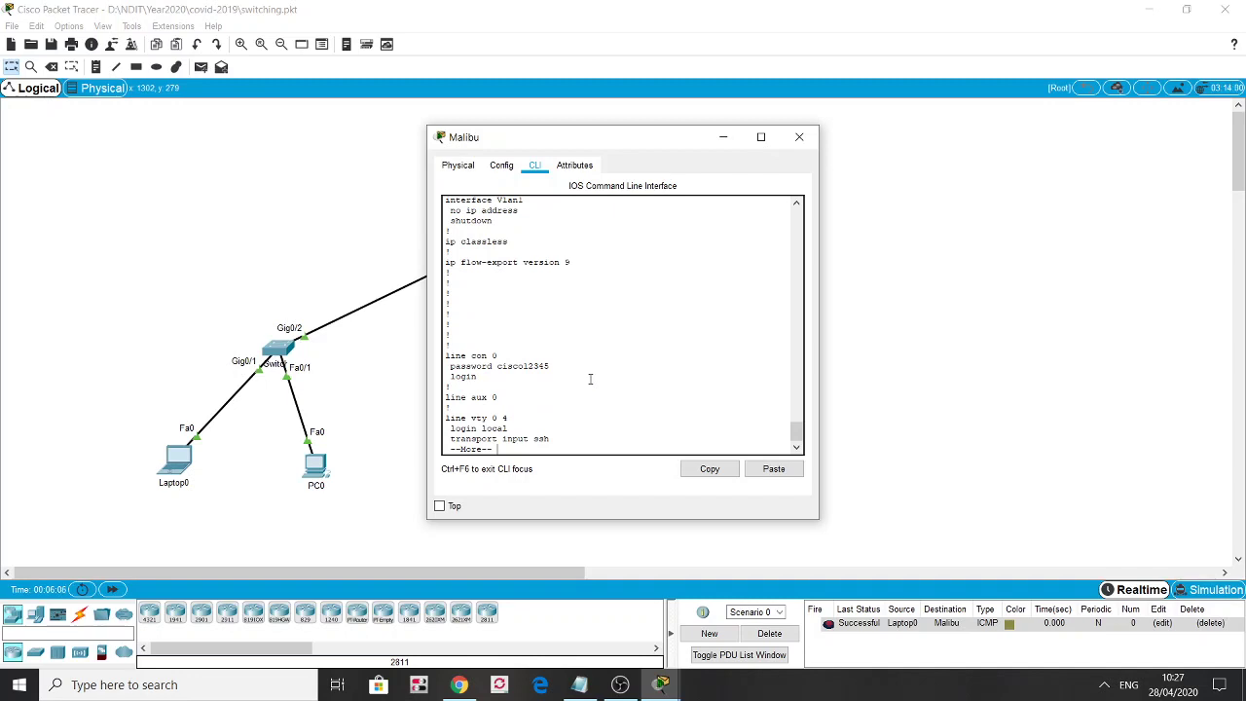
key(Return)
key(Return)
key(Return)
key(Return)
key(Return)
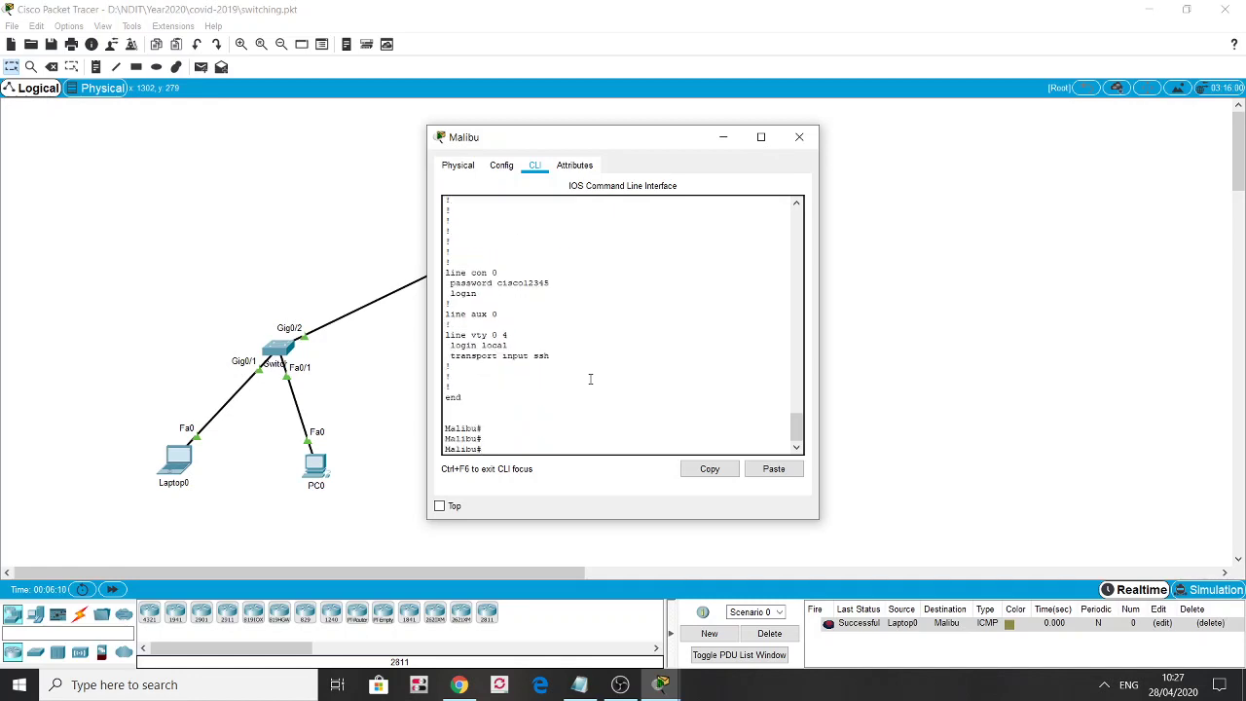
Enable service password-encryption on Malibu, then list its running configuration with sh run.
text(conf t)
key(Return)
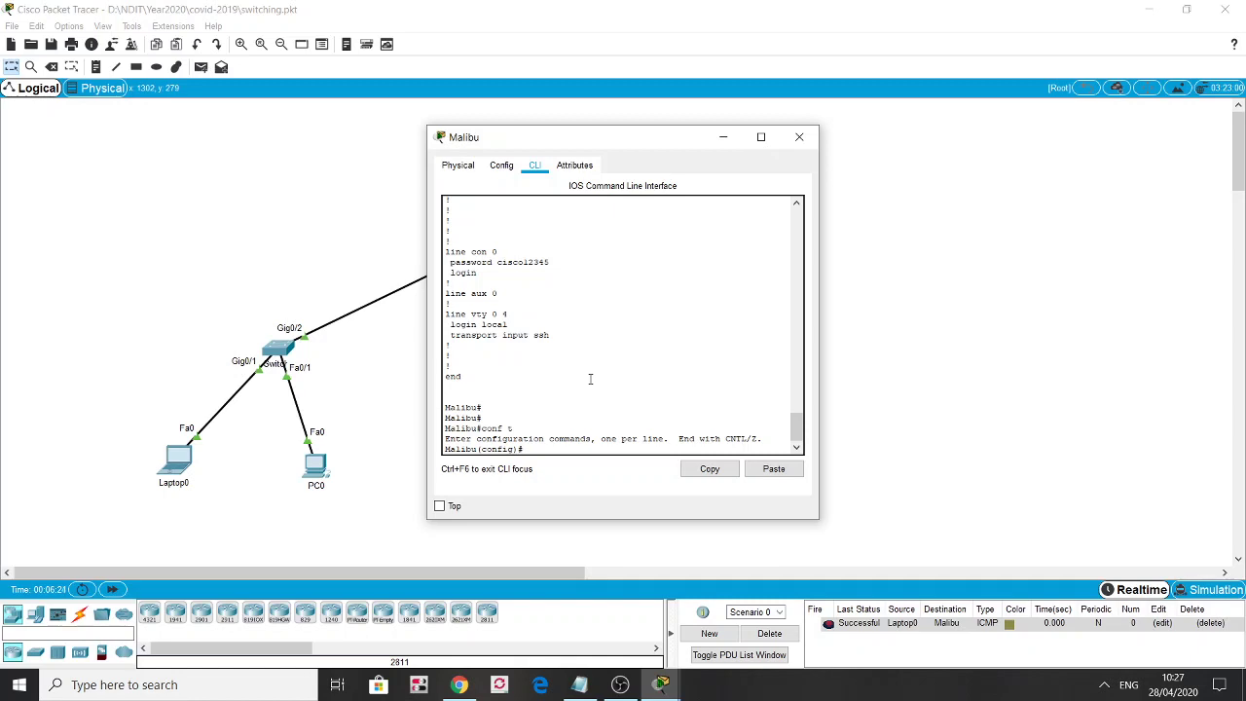
text(service password-encryption)
key(Return)
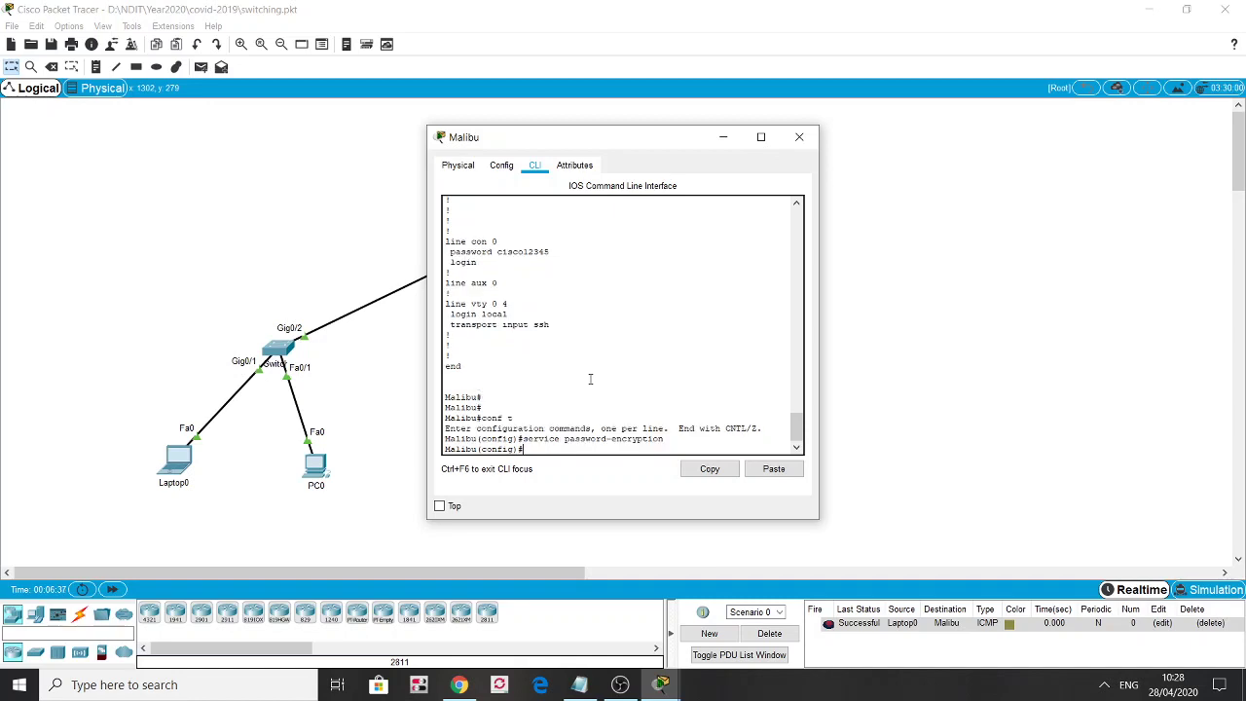
text(end)
key(Return)
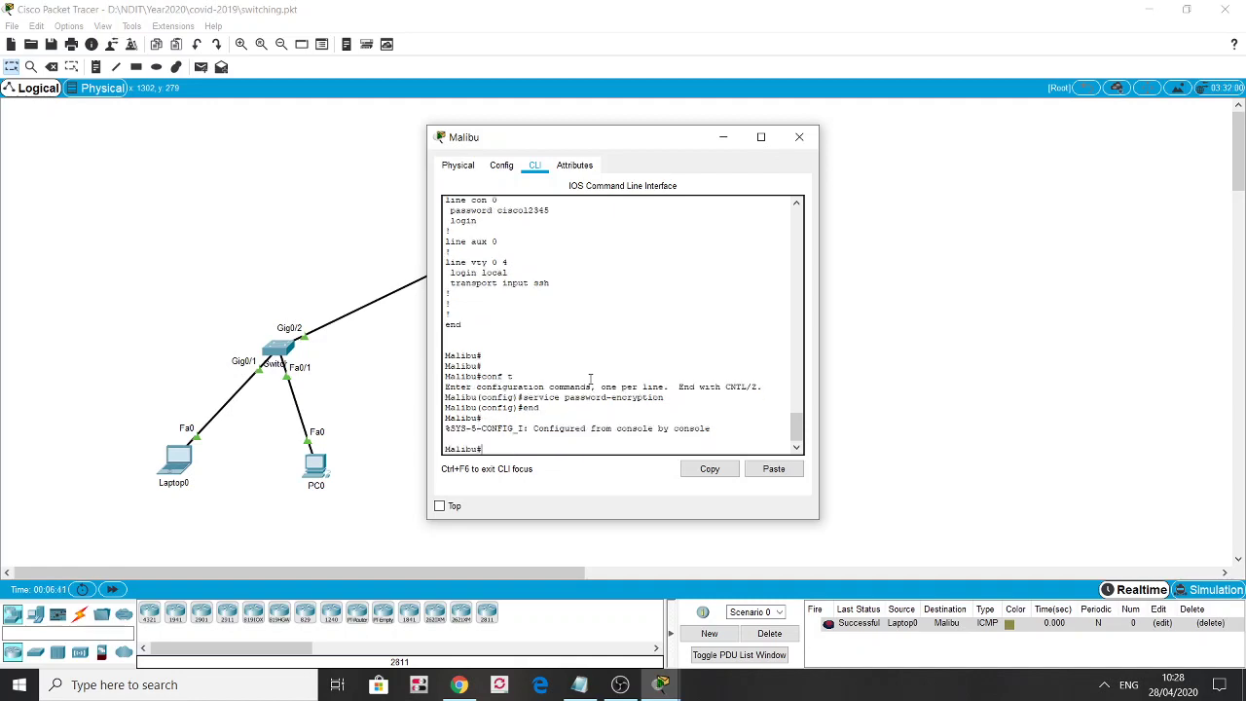
text(sh run)
key(Return)
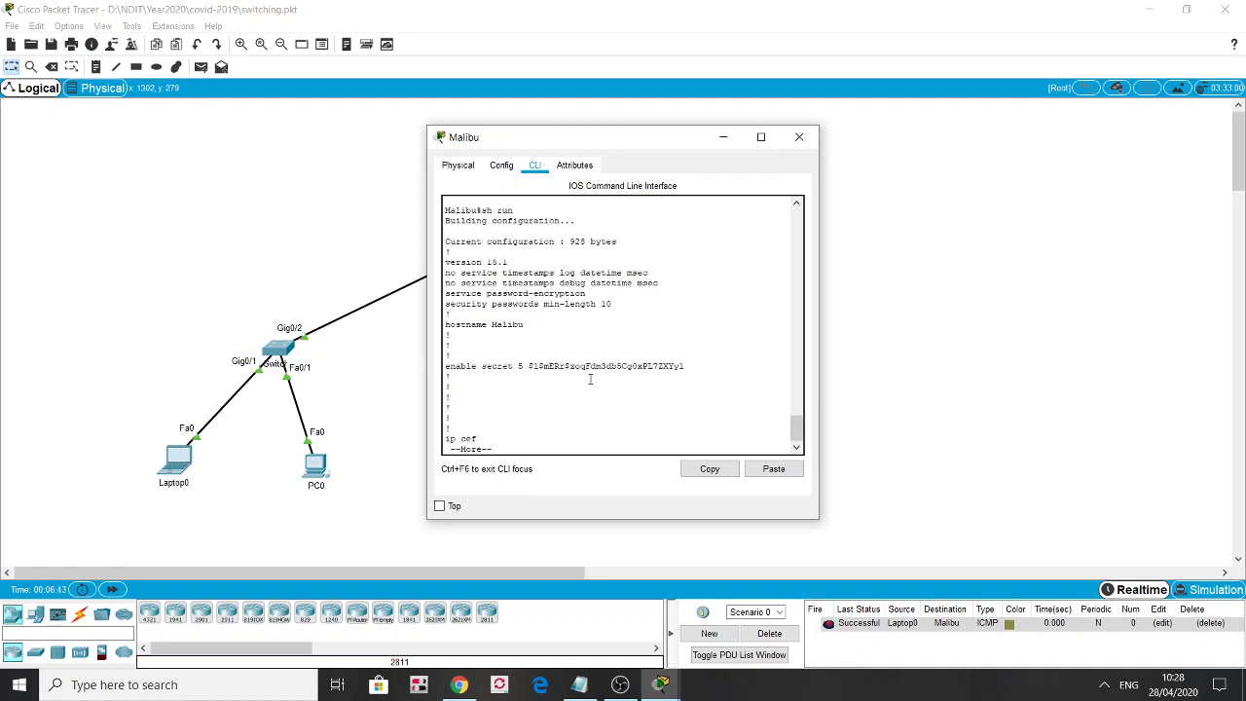
Page through Malibu's running configuration, confirming the local user's password is now stored as type 7.
key(Return)
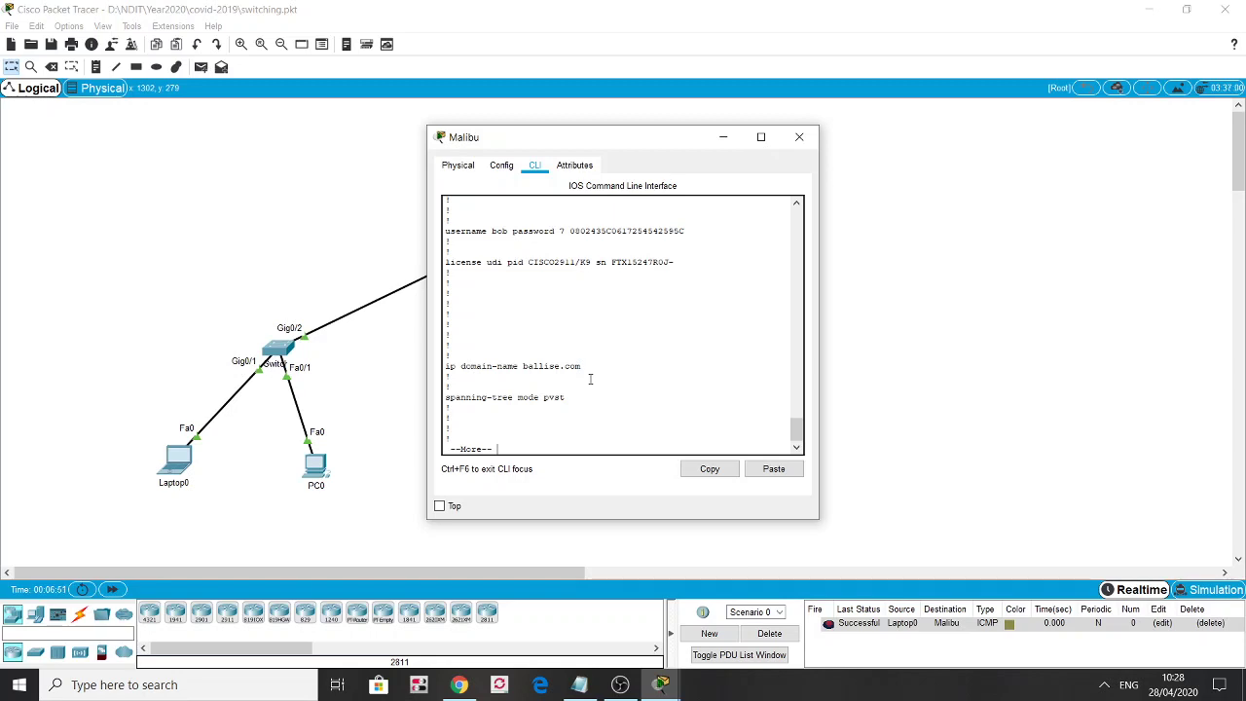
key(Return)
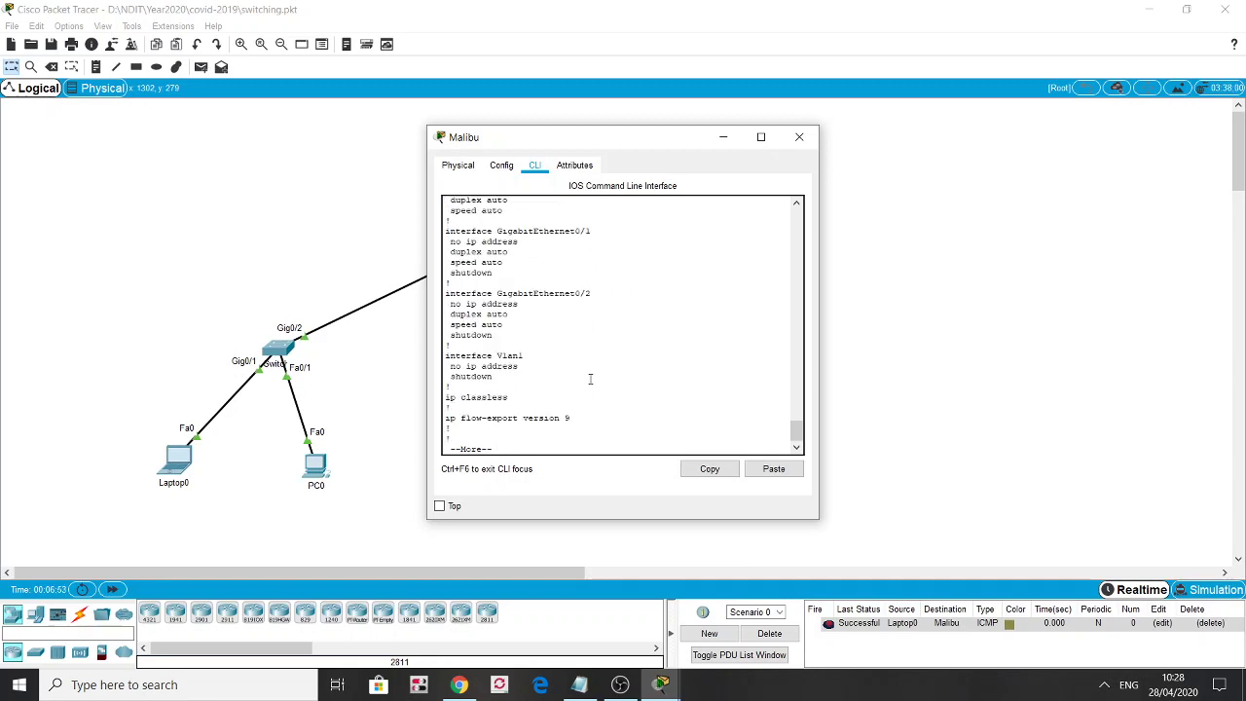
key(Return)
key(Return)
key(Return)
key(Return)
key(Return)
key(Return)
key(Return)
key(Return)
key(Return)
key(Return)
key(Return)
key(Return)
key(Return)
key(Return)
key(Return)
key(Return)
key(Return)
key(Return)
key(Return)
key(Return)
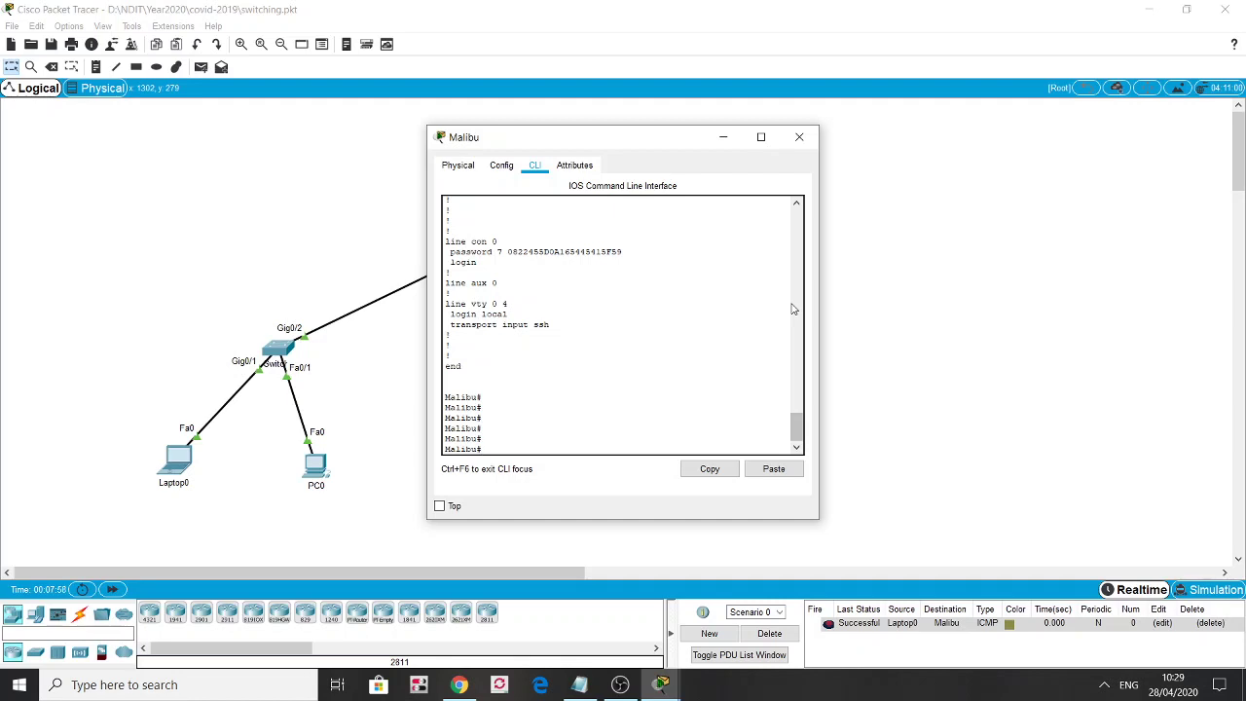
Apply login block-for 240 attempts 3 within 60 on Malibu and save with wr mem.
text(conf t)
key(Return)
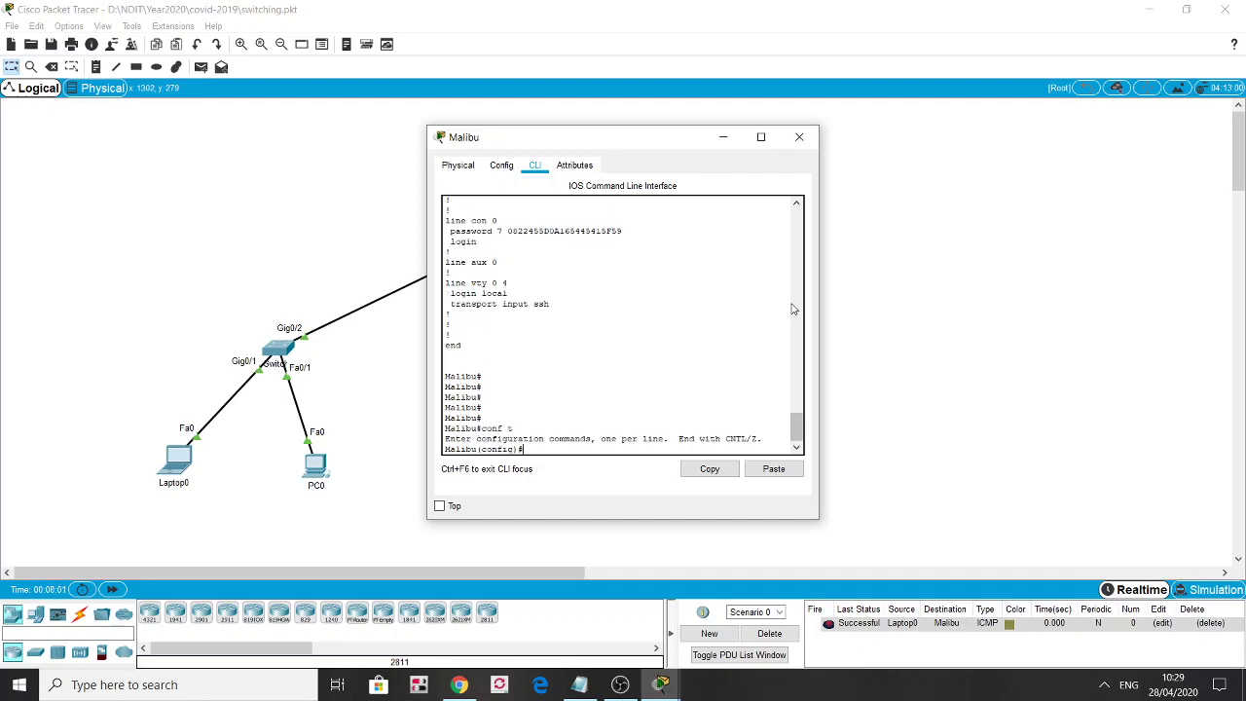
text(login block-for)
text(240 a)
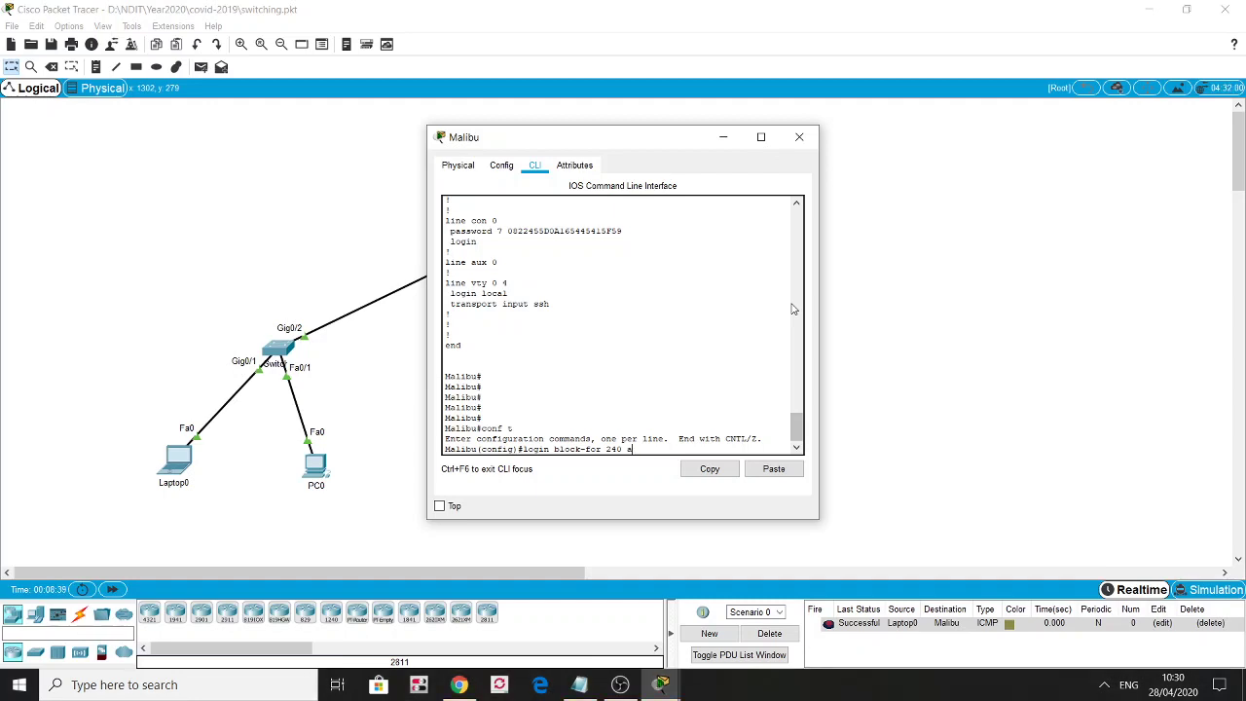
text(ttempts 3 within 60)
key(Return)
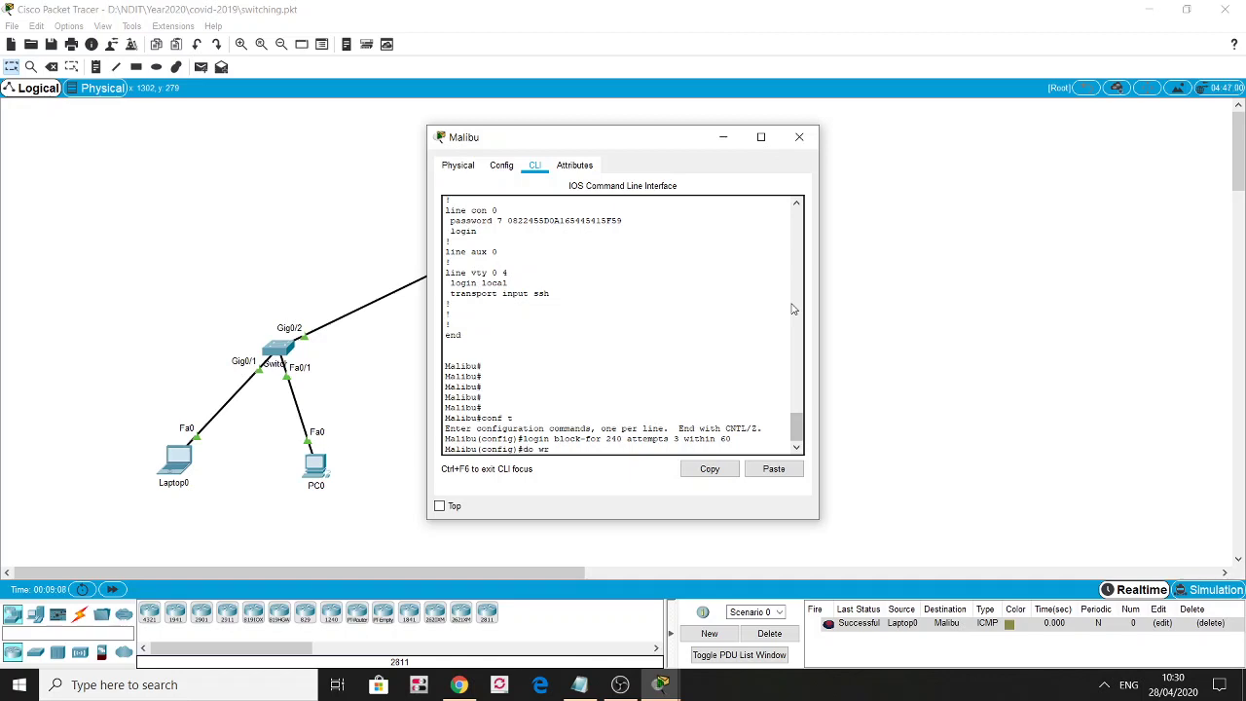
text(mem)
key(Return)
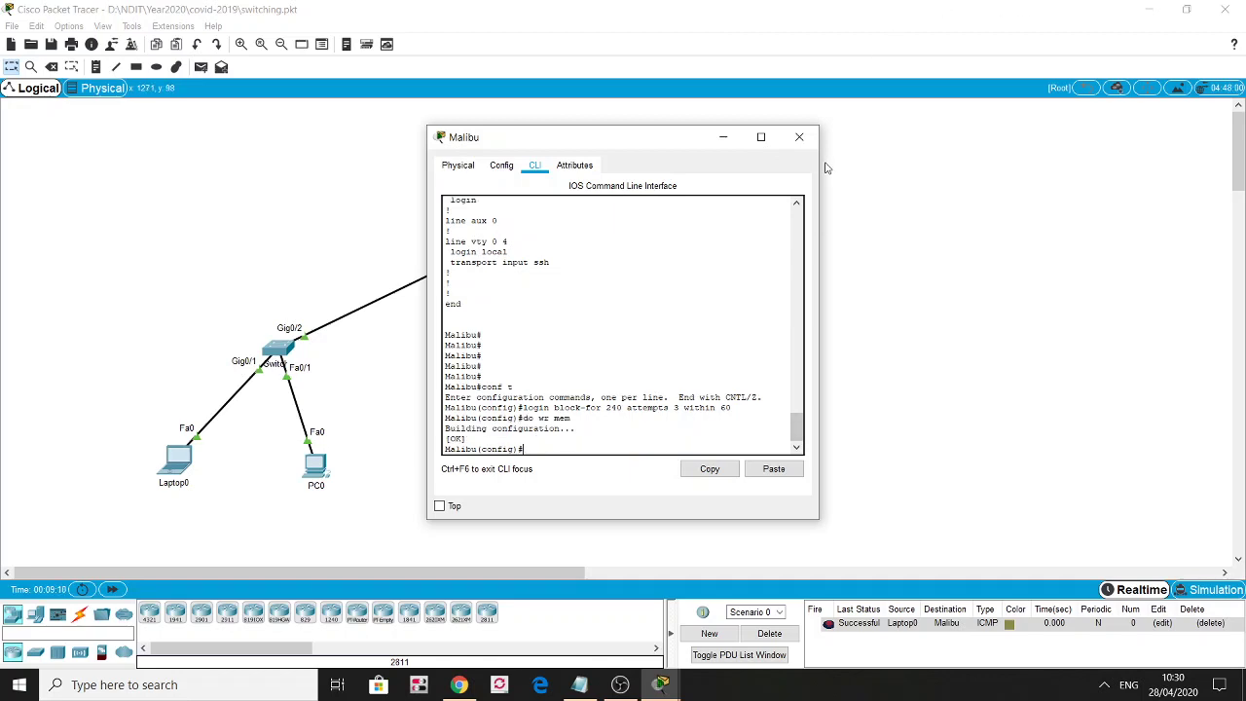
Close Malibu's window and open Switch0's CLI in privileged EXEC mode.
click(799, 136)
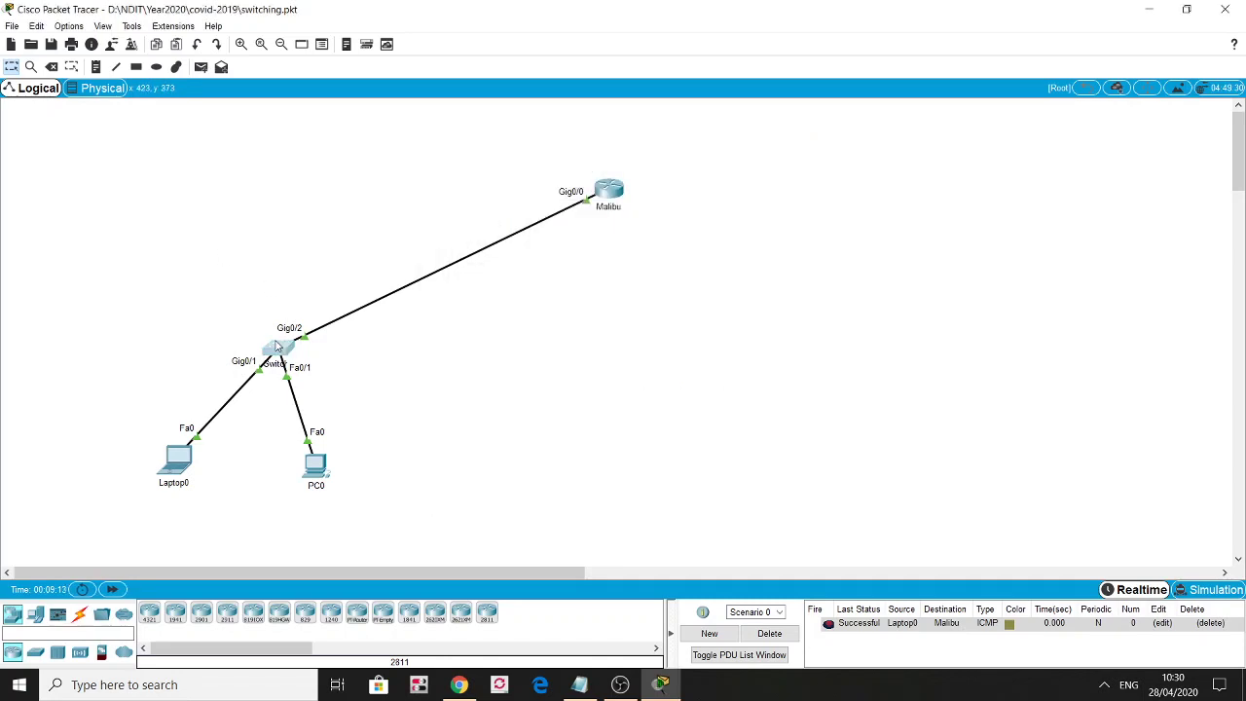
click(278, 346)
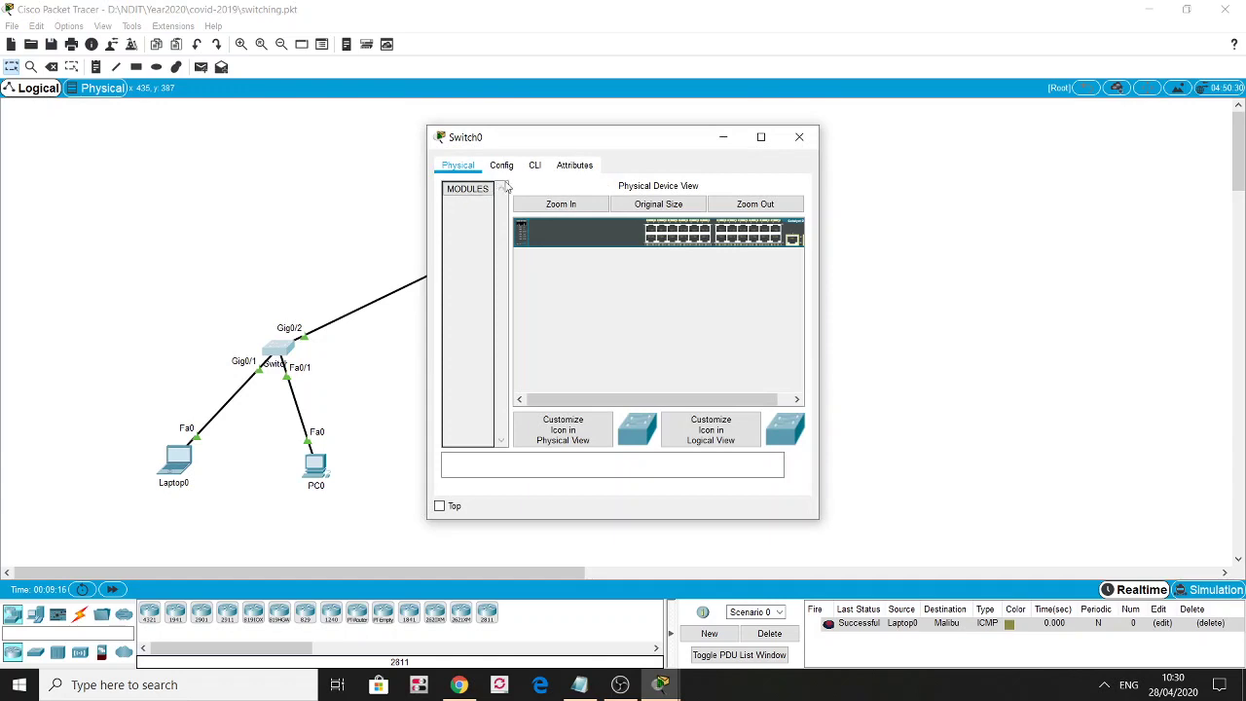
click(534, 164)
key(Return)
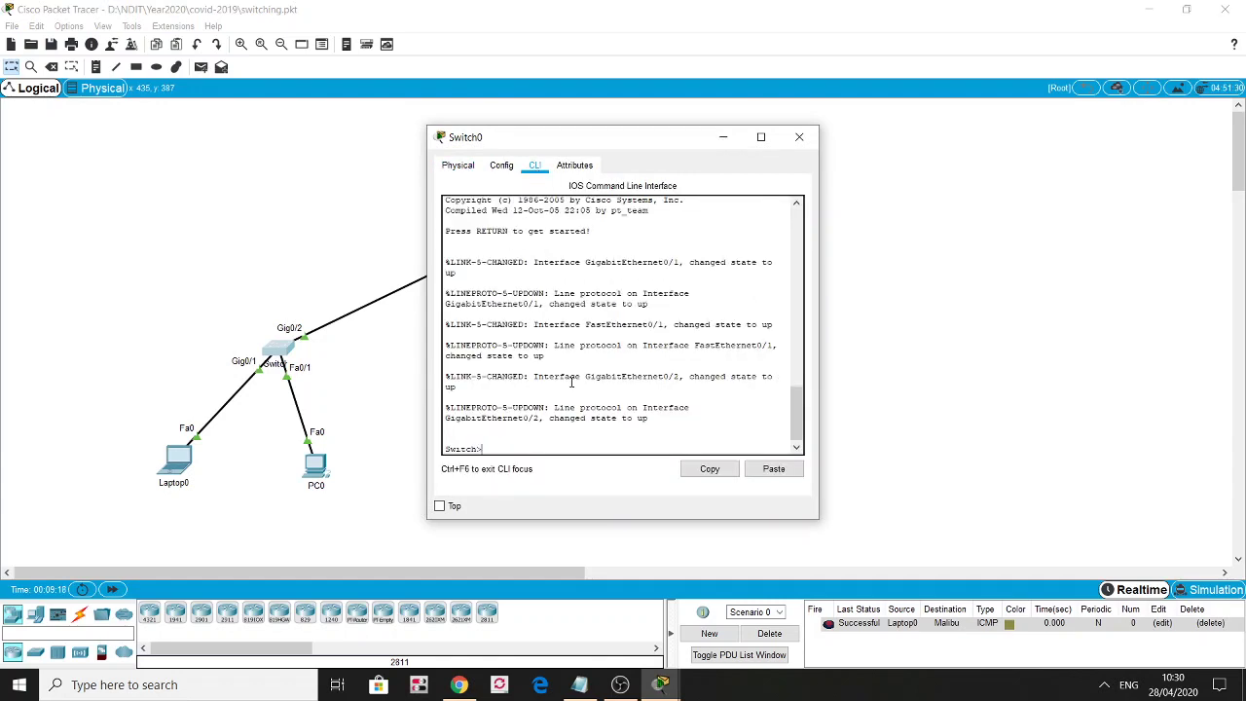
text(en)
key(Return)
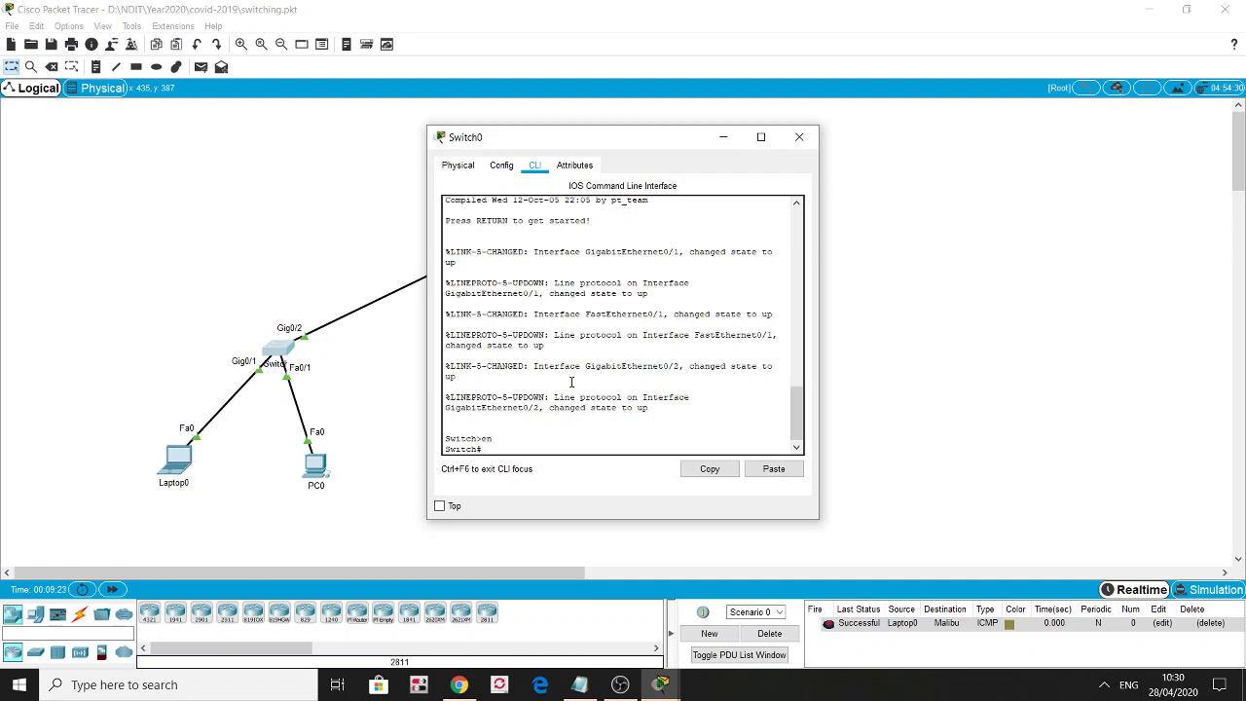
Rename the switch to S1 in global configuration mode.
text(conf t)
key(Return)
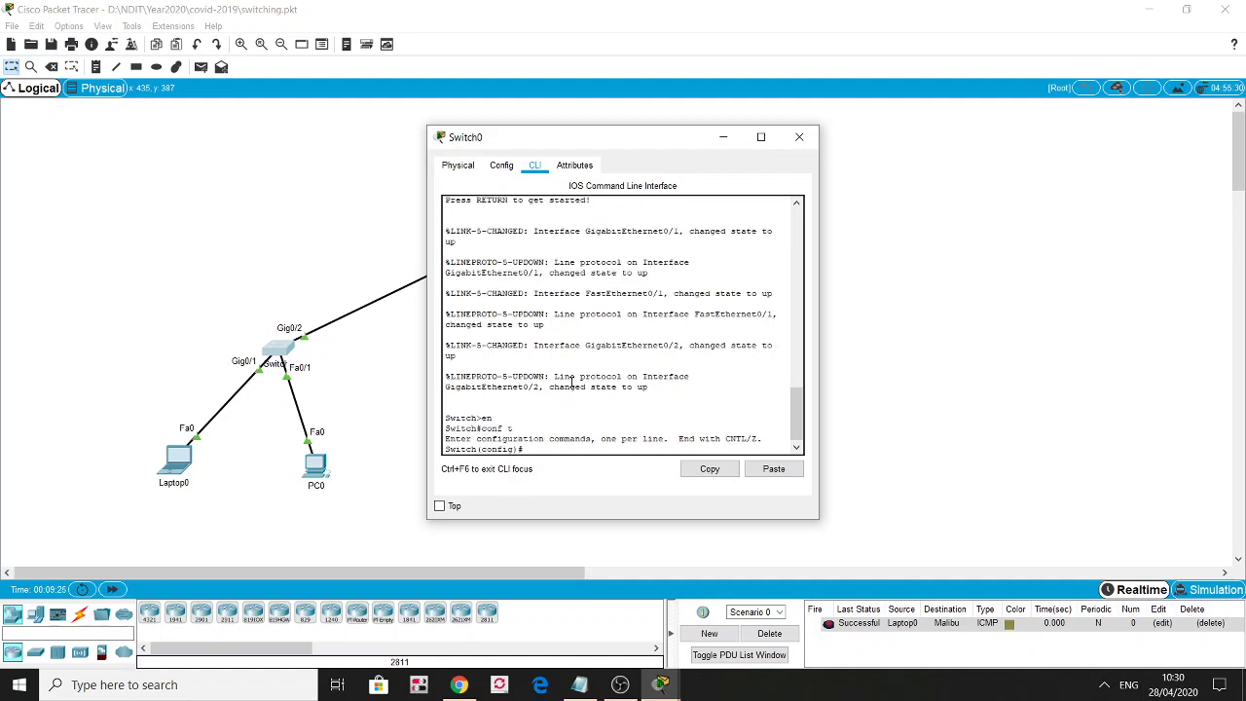
text(hostname S1)
key(Return)
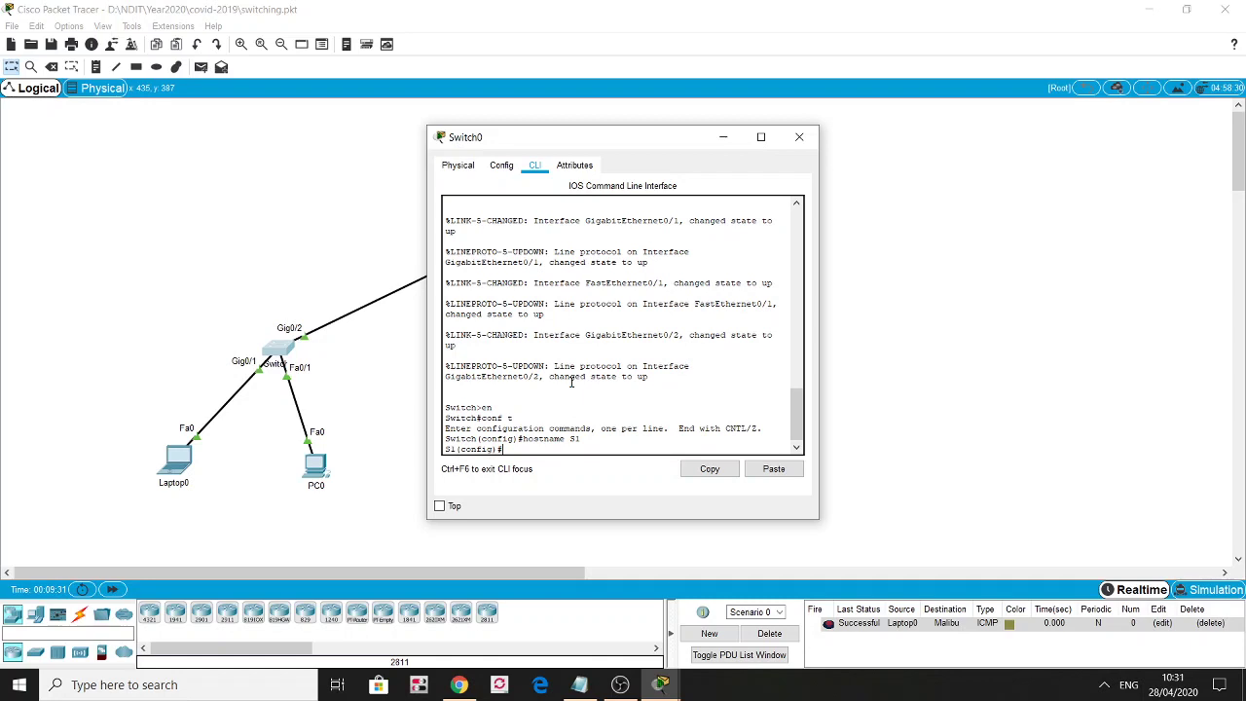
Set an encrypted enable secret password on S1.
text(enab)
key(BackSpace)
key(BackSpace)
text(le secret cisco12345)
key(Return)
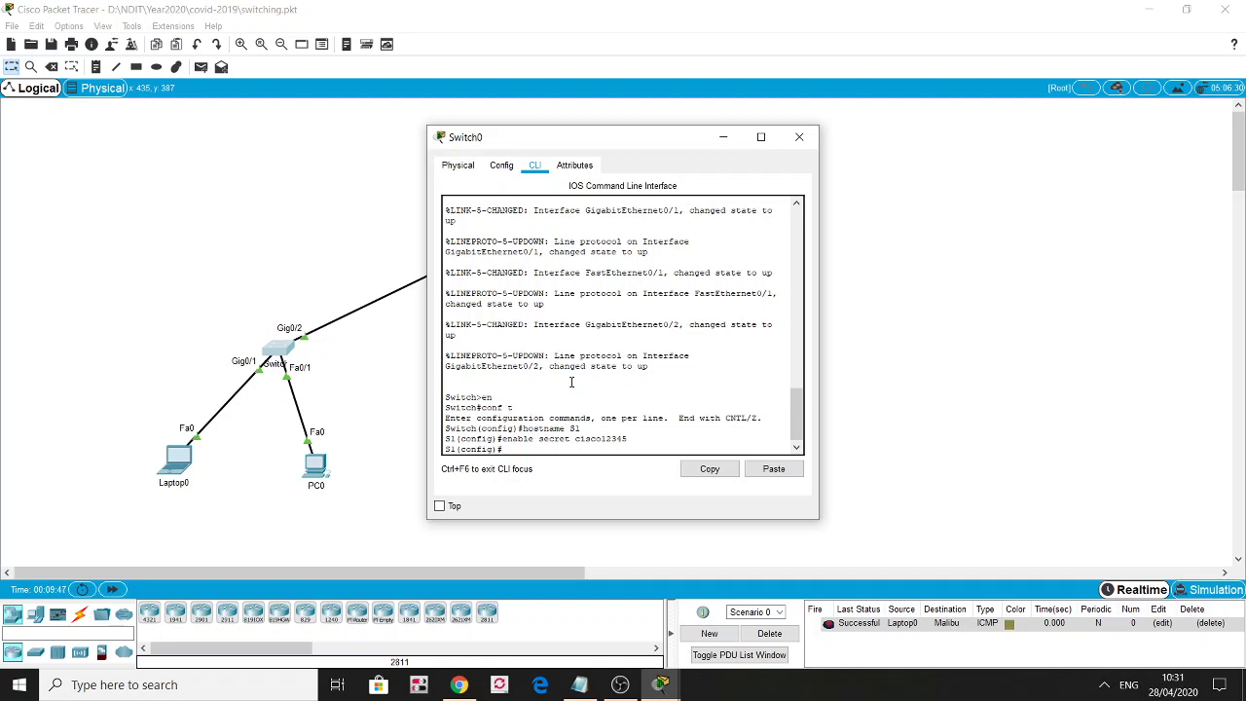
text(line vty 0 15)
Give S1's vty lines 0 15 a password and enable login on them.
key(Return)
text(pa)
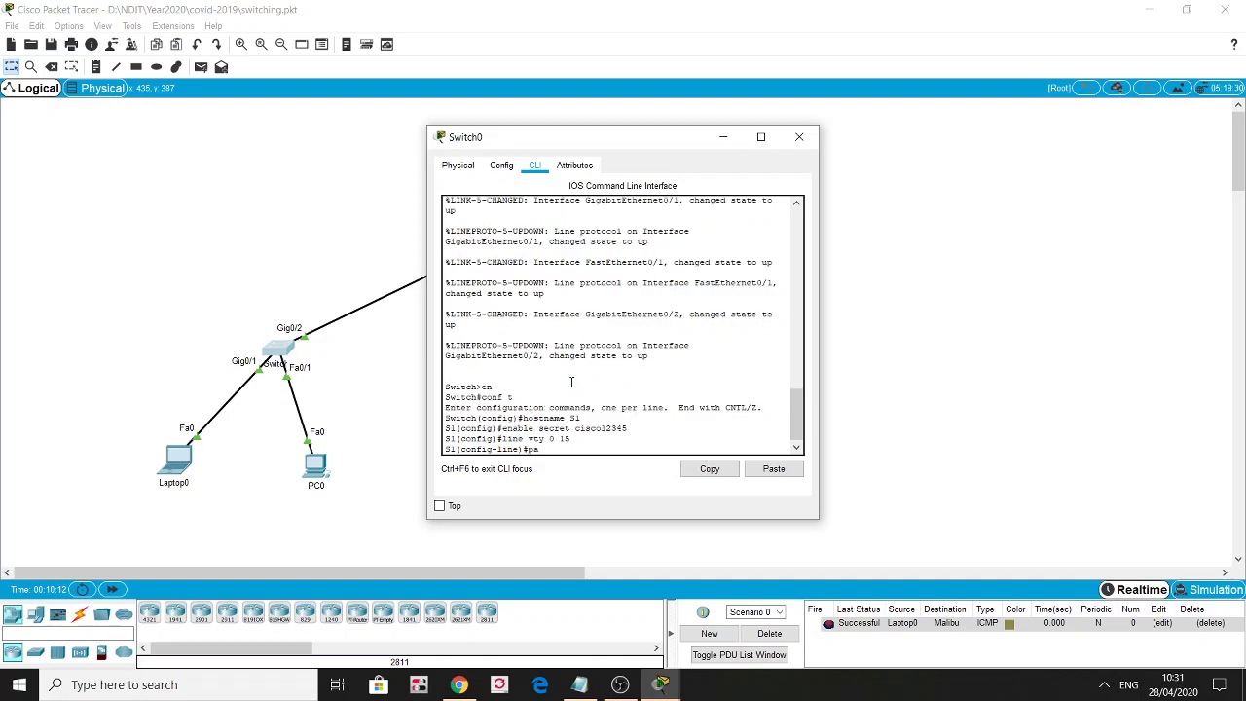
text(ssword cisco12345)
key(Return)
text(login)
key(Return)
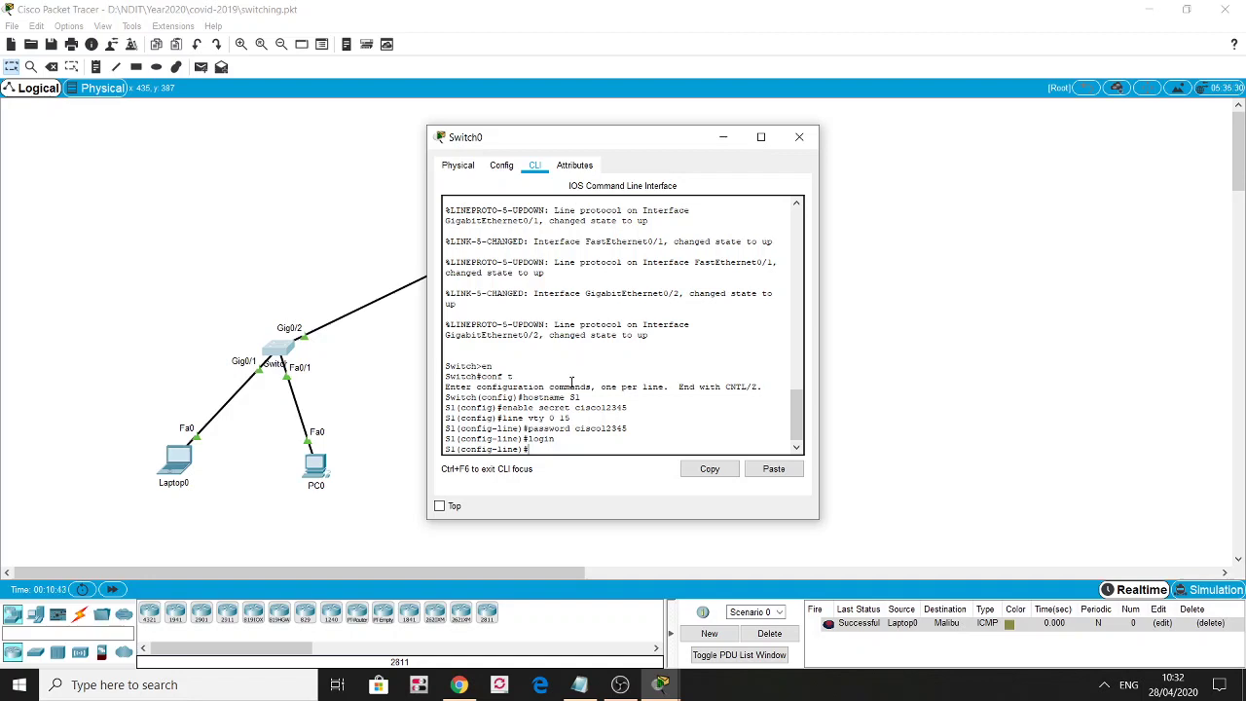
text(nt vlan1)
Address VLAN1 as 172.16.16.2 255.255.255.0, no shut it, and set default gateway 172.16.16.1.
key(Return)
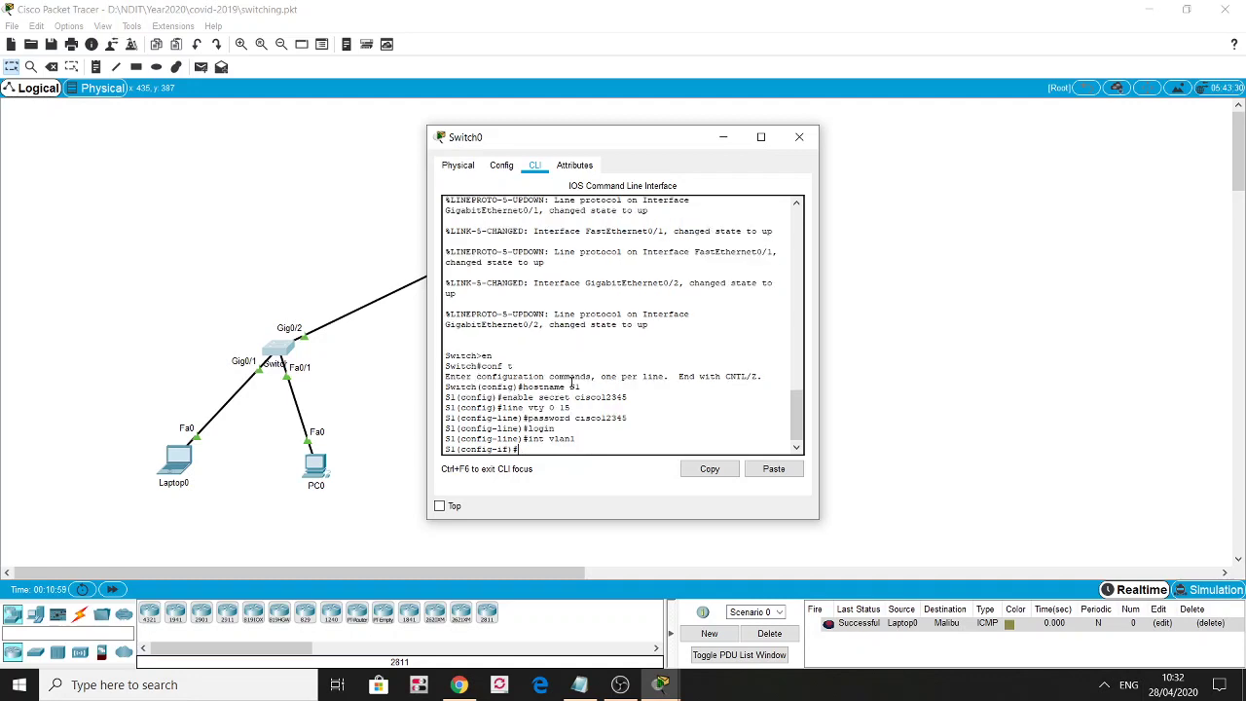
text(ip address 172.16.16.2 255.255.255.0)
key(Return)
text(nfig-if)#n)
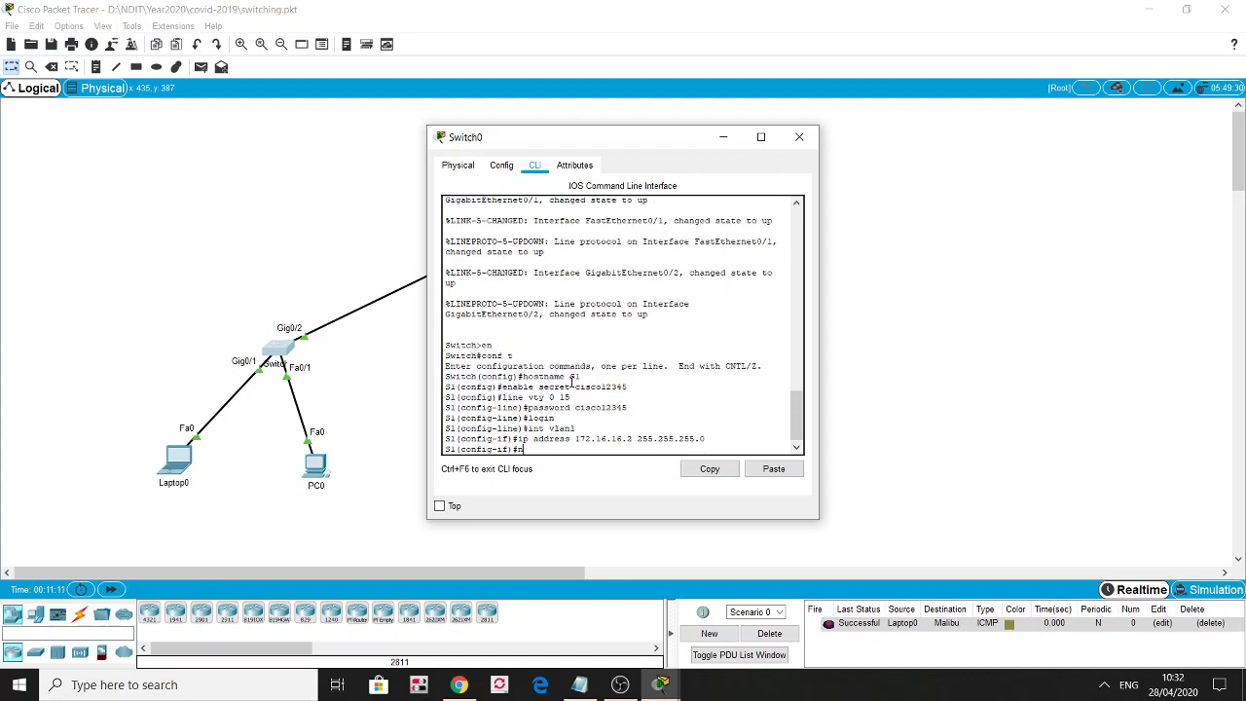
text(o shut)
key(Return)
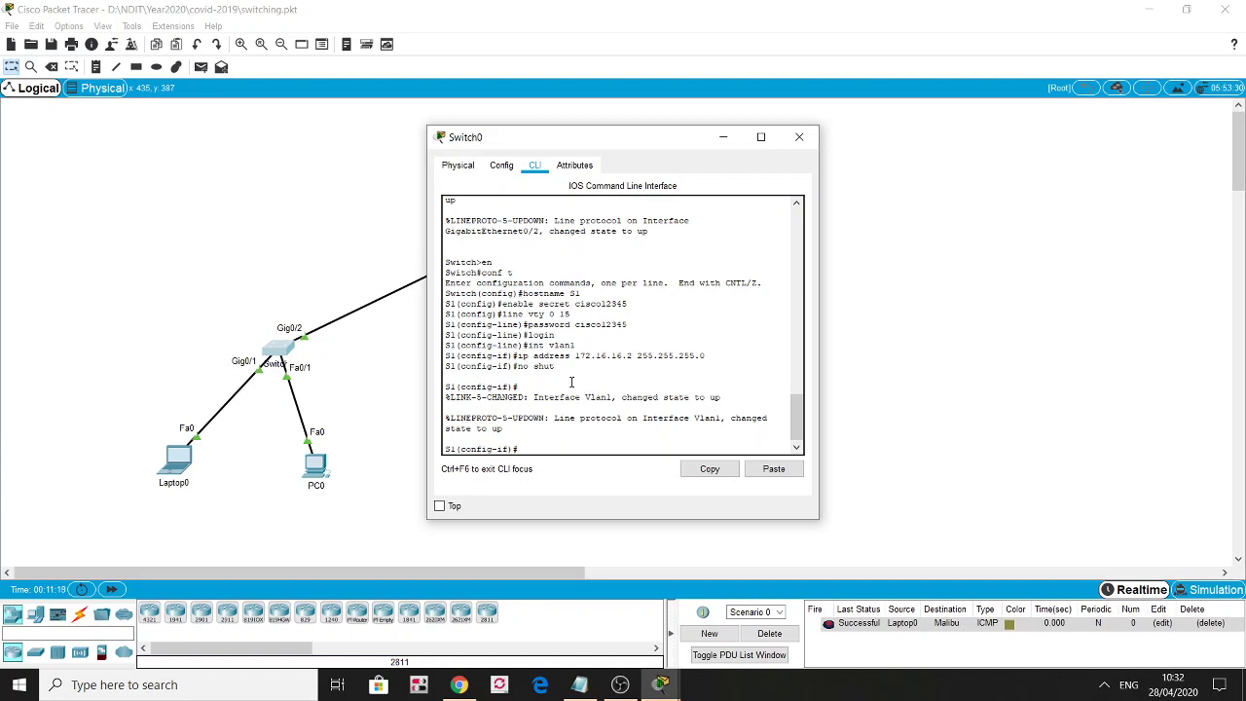
text(ip default 172.16.16.1)
key(Return)
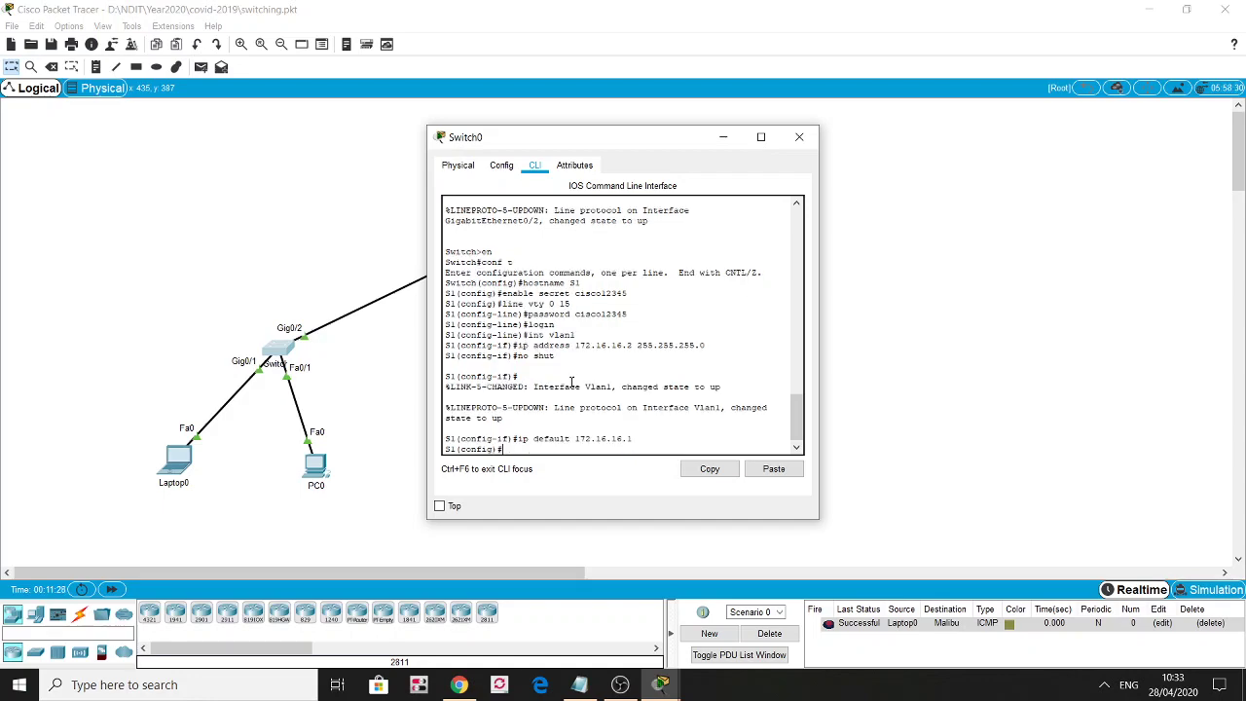
Drag the Switch0 window to the right so the Malibu router is visible.
drag(604, 144, 904, 121)
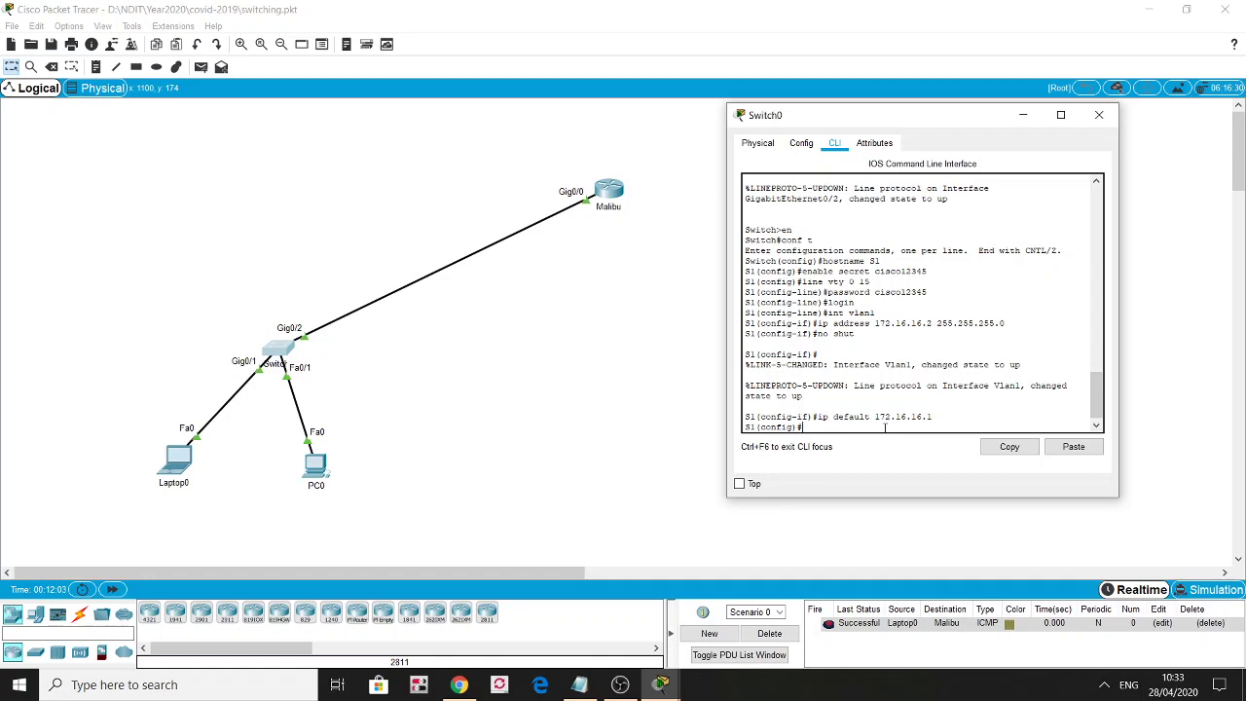
Exit config mode and page through S1's show run, confirming VLAN1 172.16.16.2 and gateway 172.16.16.1.
text(nd)
key(Return)
key(Return)
text(s)
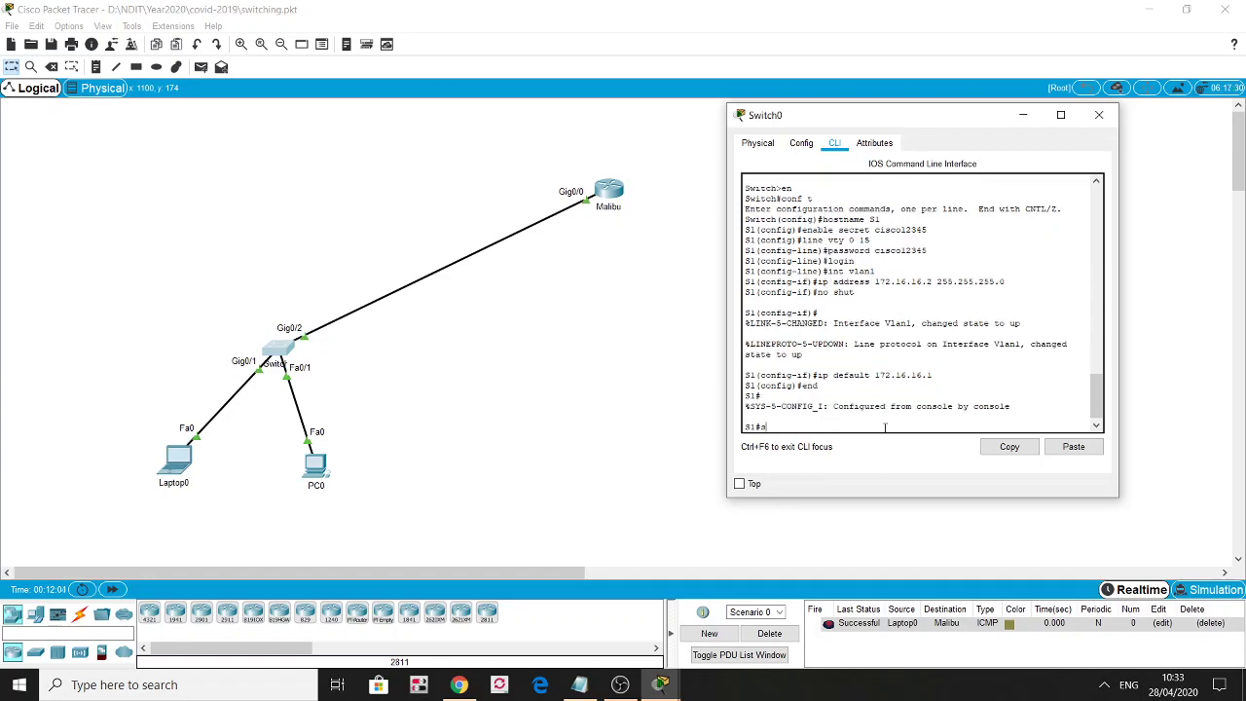
text(h run)
key(Return)
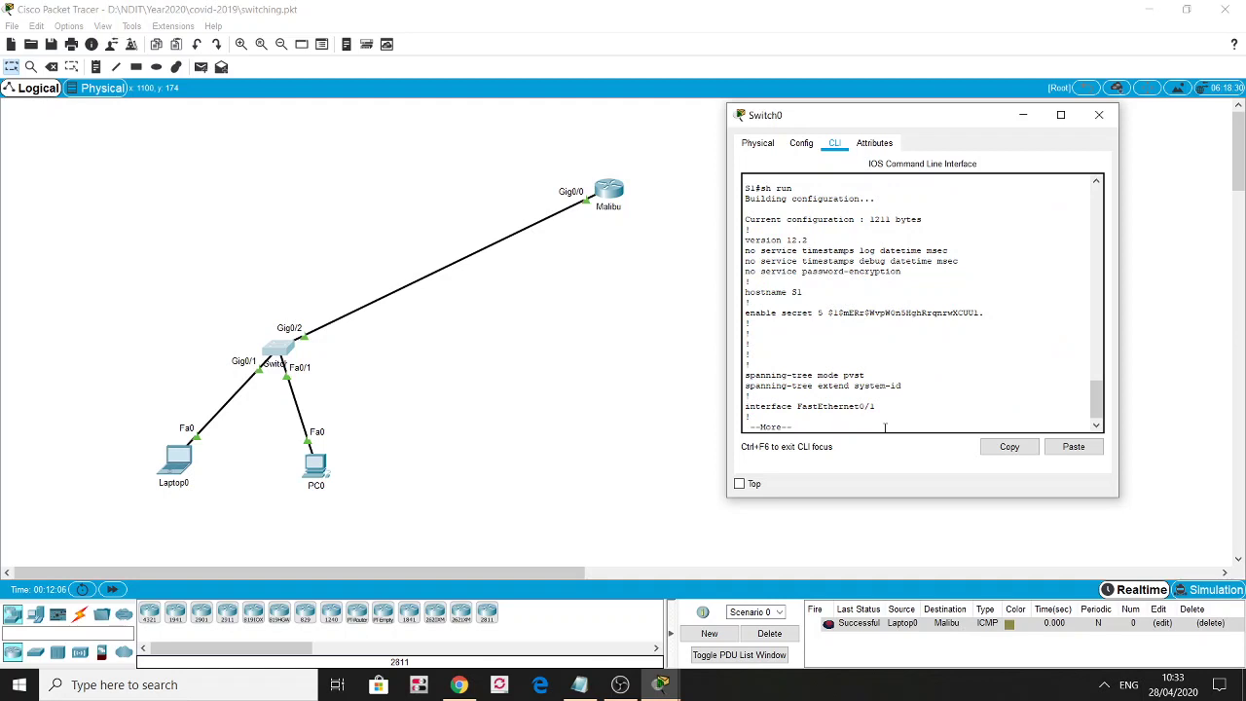
key(Return)
key(Return)
key(Return)
key(Return)
key(Return)
key(Return)
key(Return)
key(Return)
key(Return)
key(Return)
key(Return)
key(Return)
key(Return)
key(Return)
key(Return)
key(Return)
key(Return)
key(Return)
key(Return)
key(Return)
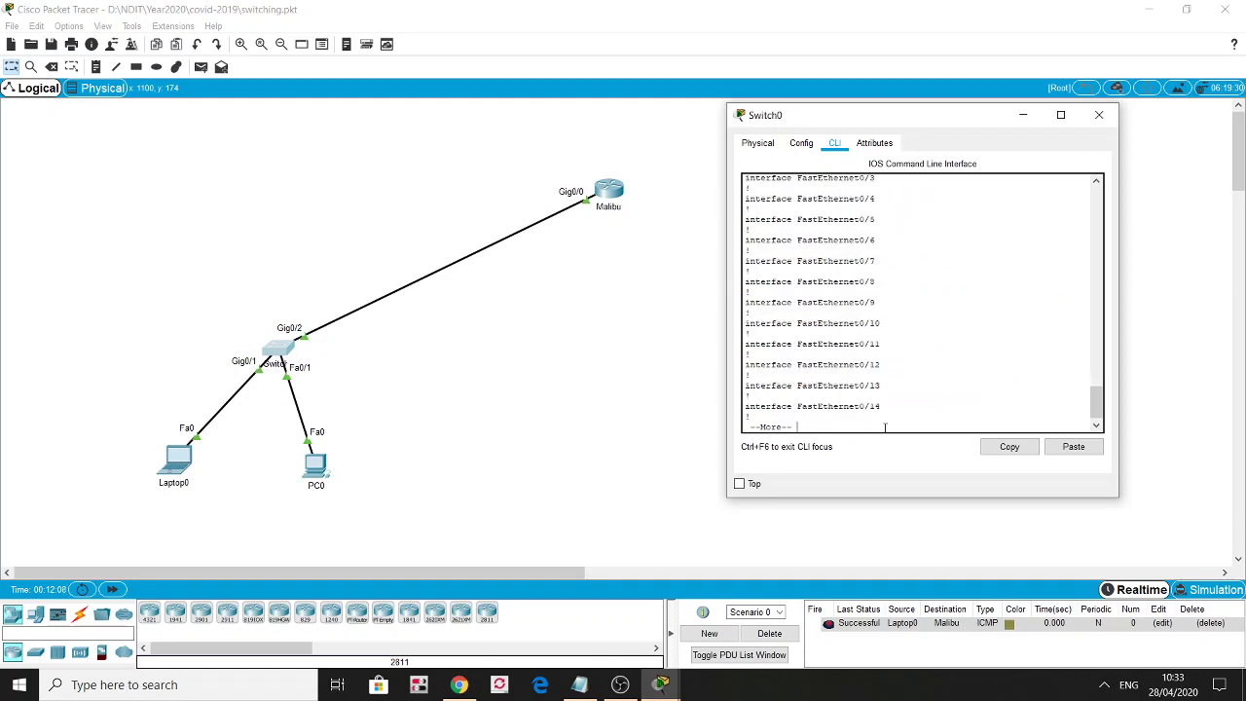
key(Return)
key(Return)
key(Return)
key(Return)
key(Return)
key(Return)
key(Return)
key(Return)
key(Return)
key(Return)
key(Return)
key(Return)
key(Return)
key(Return)
key(Return)
key(Return)
key(Return)
key(Return)
key(Return)
key(Return)
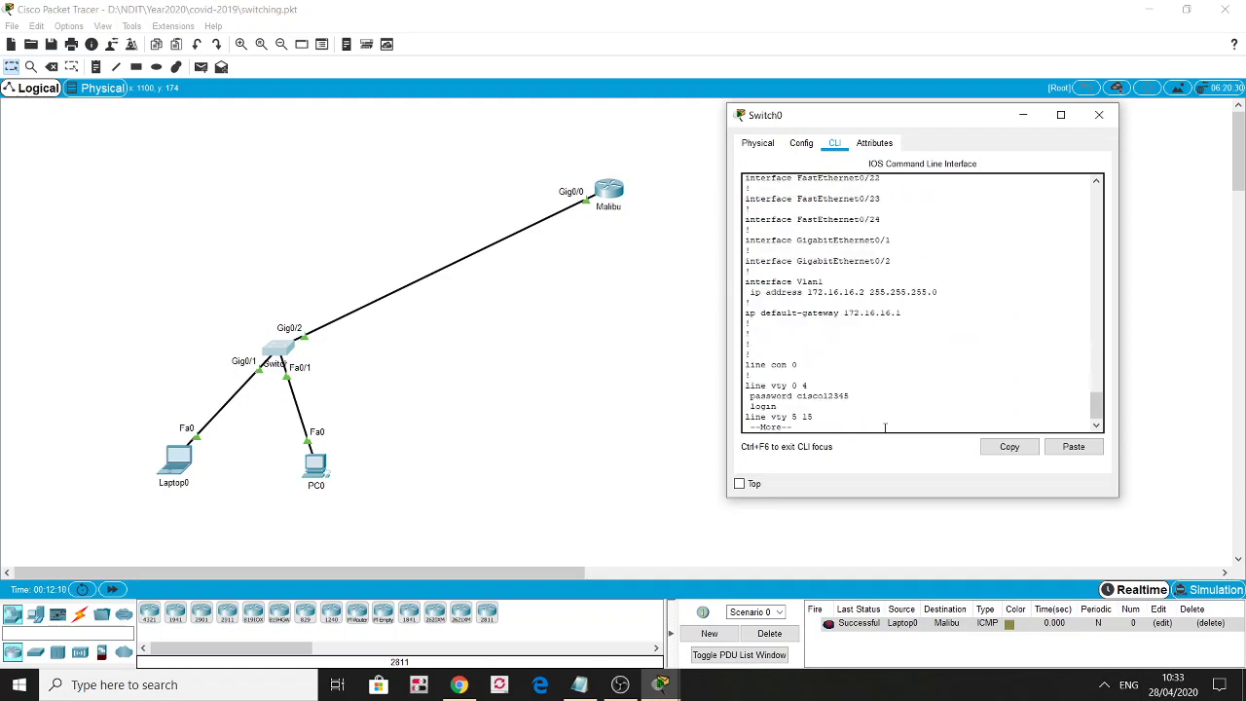
key(Return)
key(Return)
key(Return)
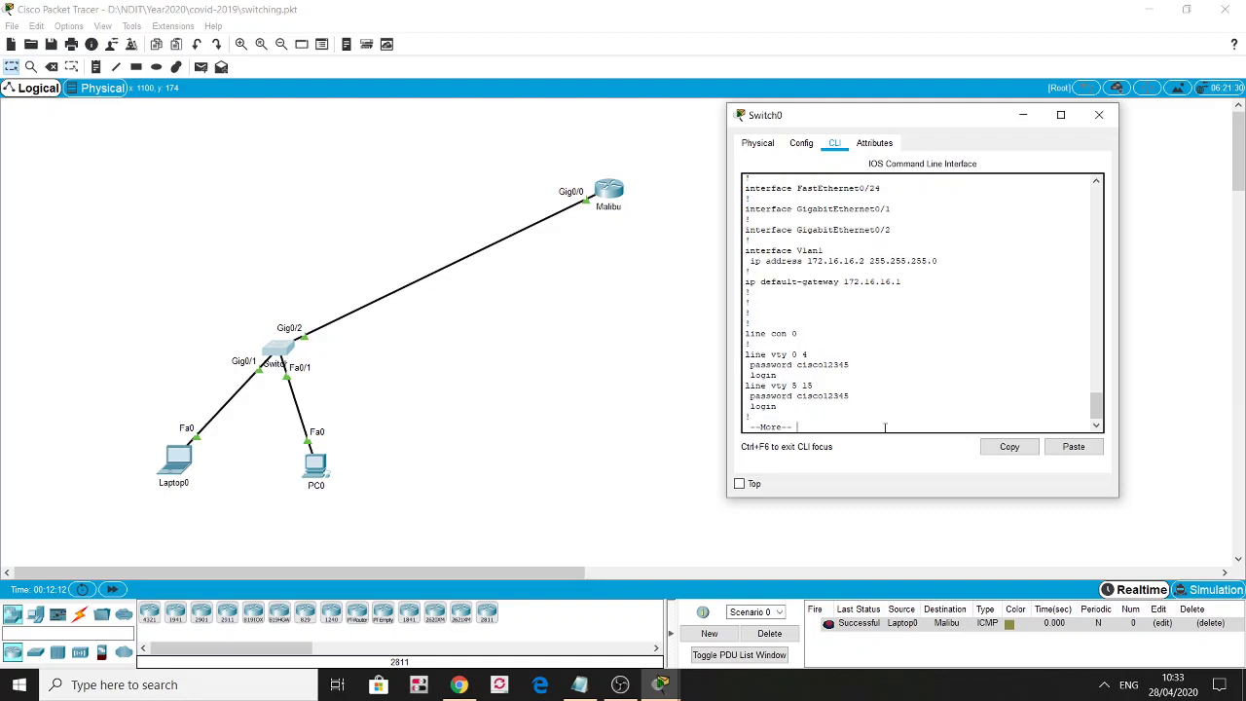
key(Return)
key(Return)
key(Return)
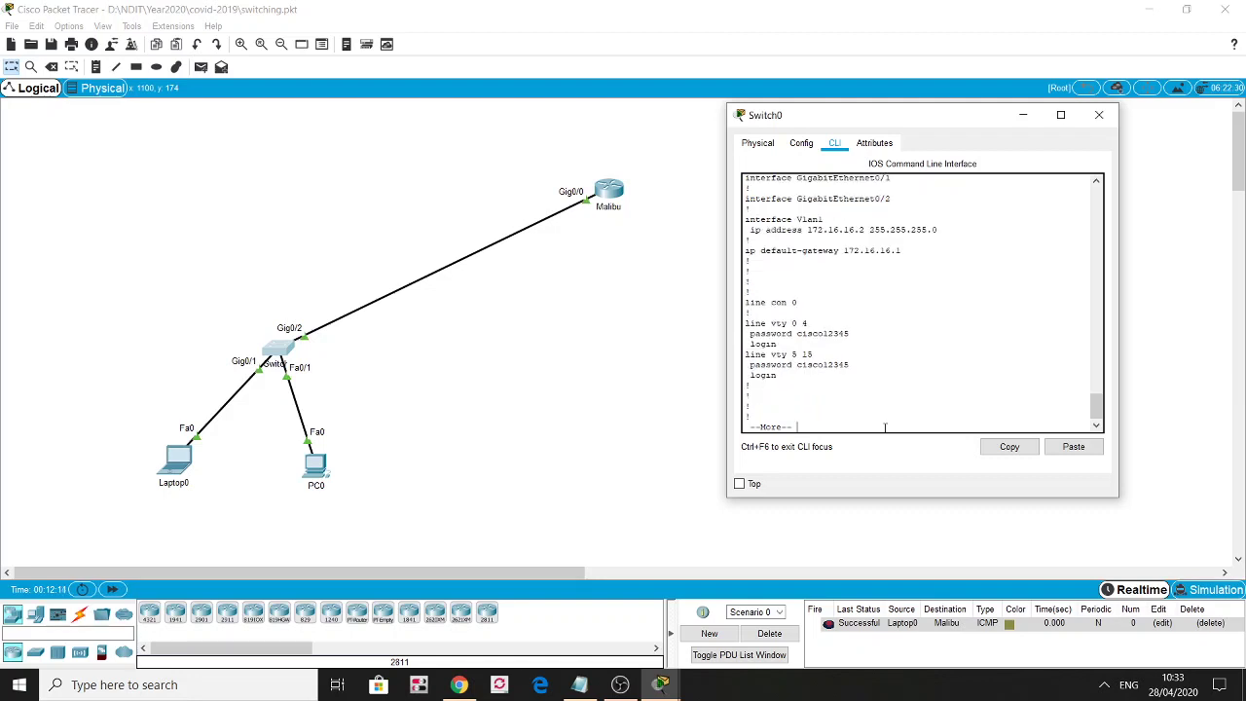
key(Return)
key(Return)
key(Return)
key(Return)
key(Return)
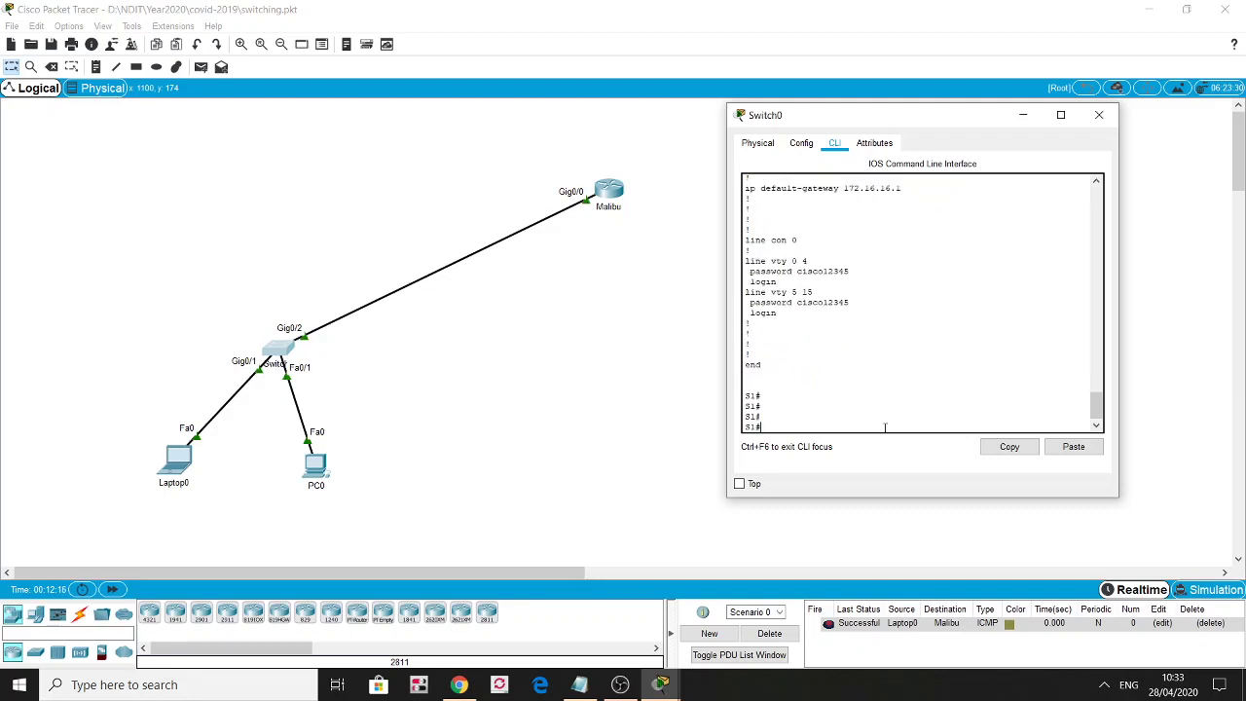
Close the Switch0 window and stop the screen recording from the system tray.
click(550, 451)
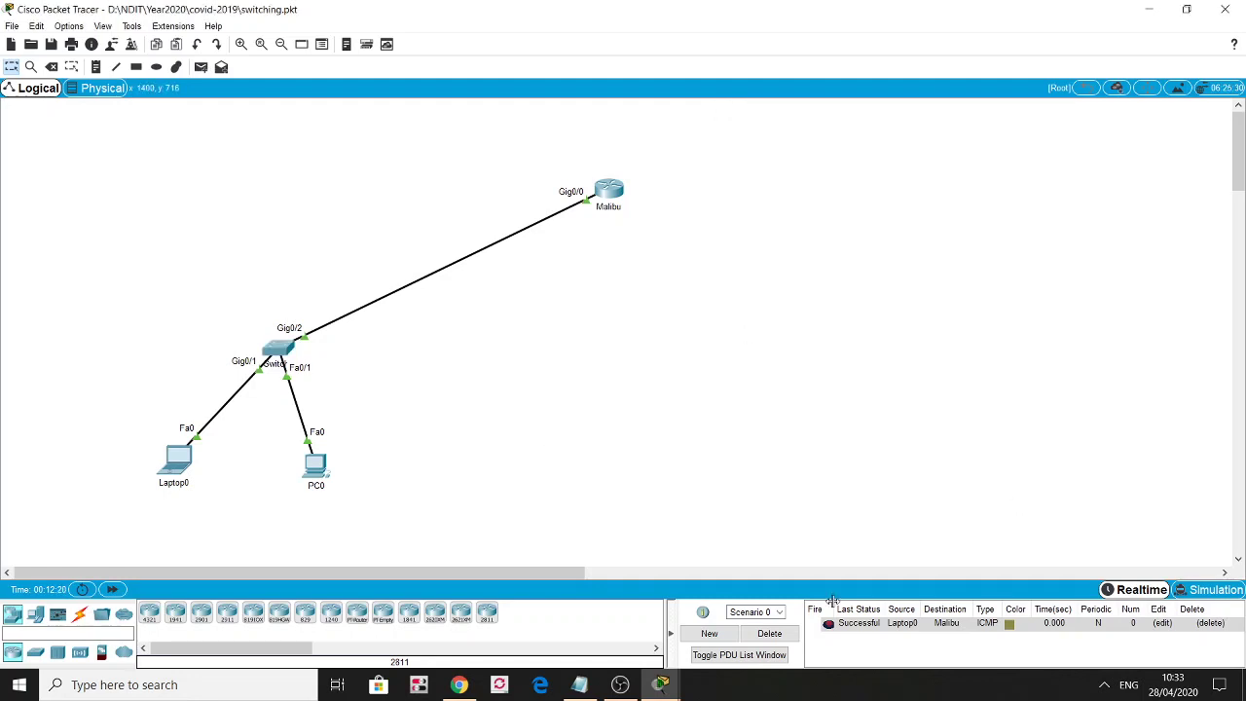
click(1106, 688)
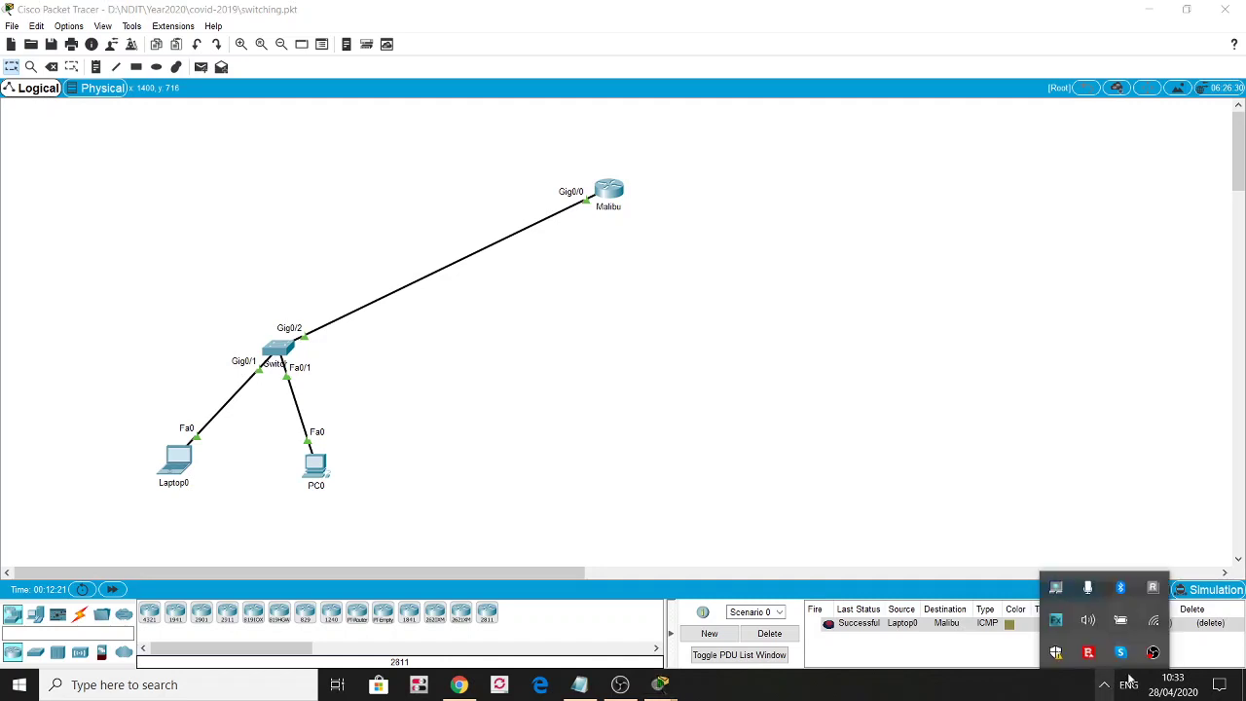
click(1152, 653)
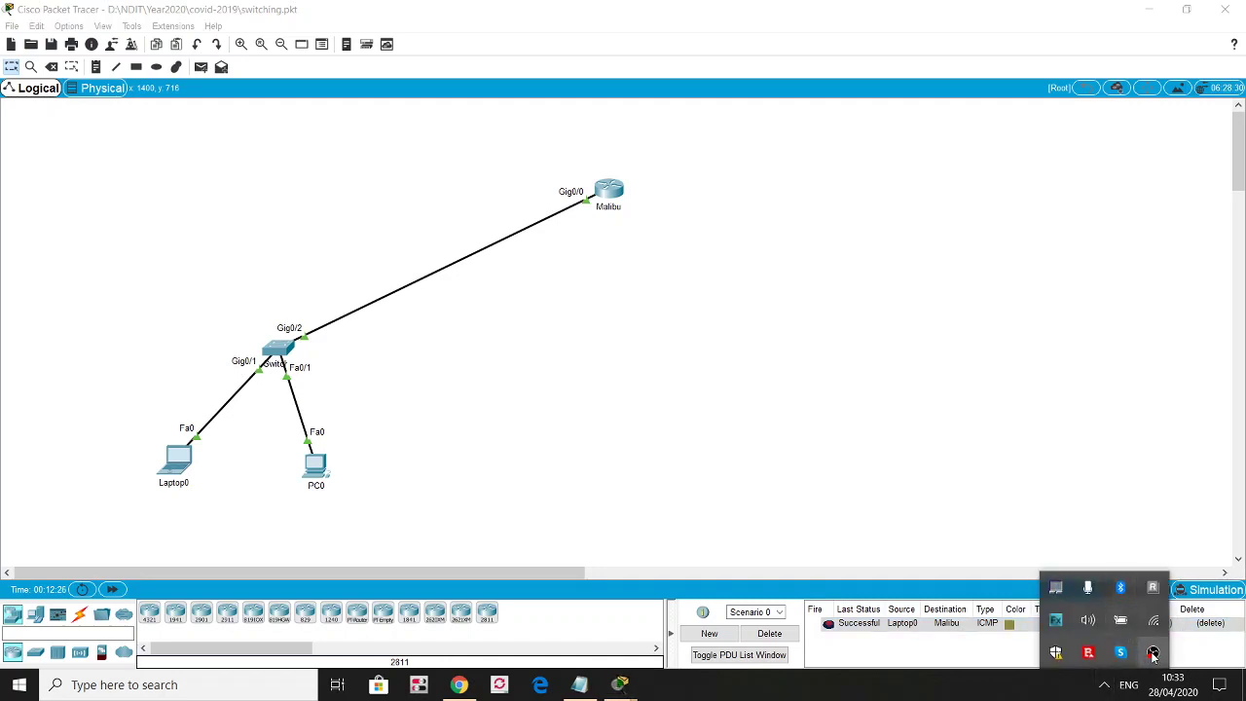
click(1152, 653)
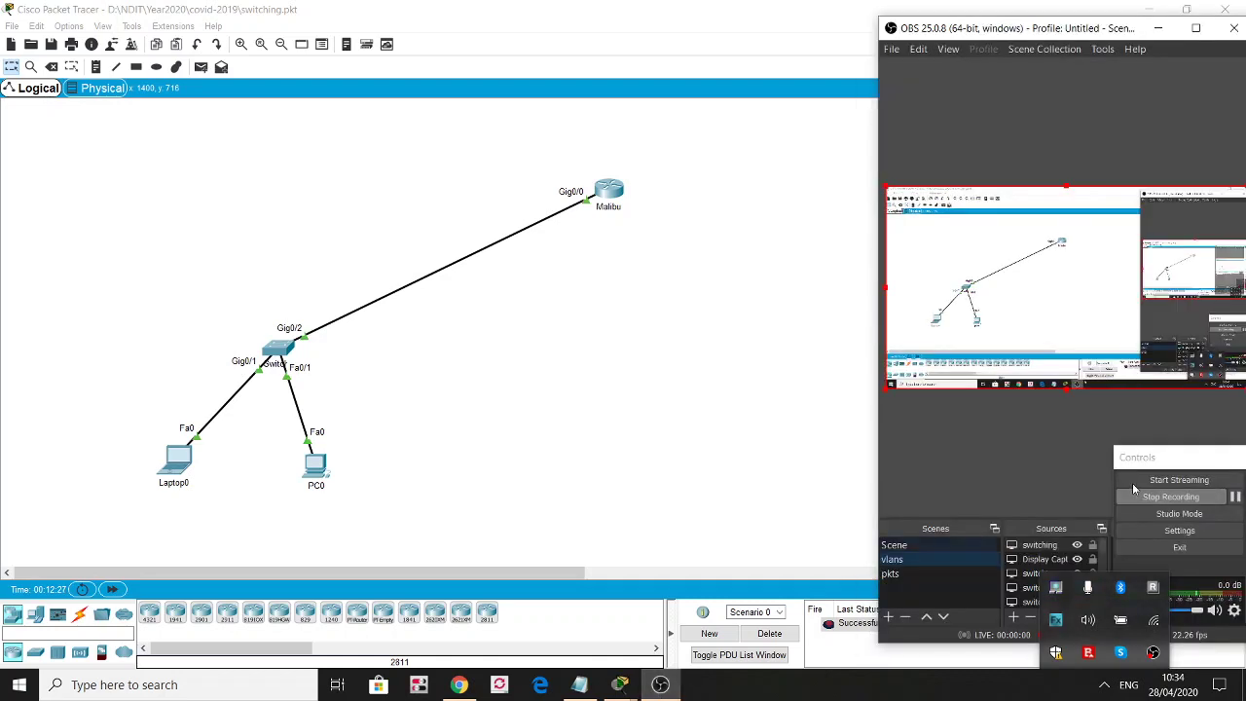
click(1171, 496)
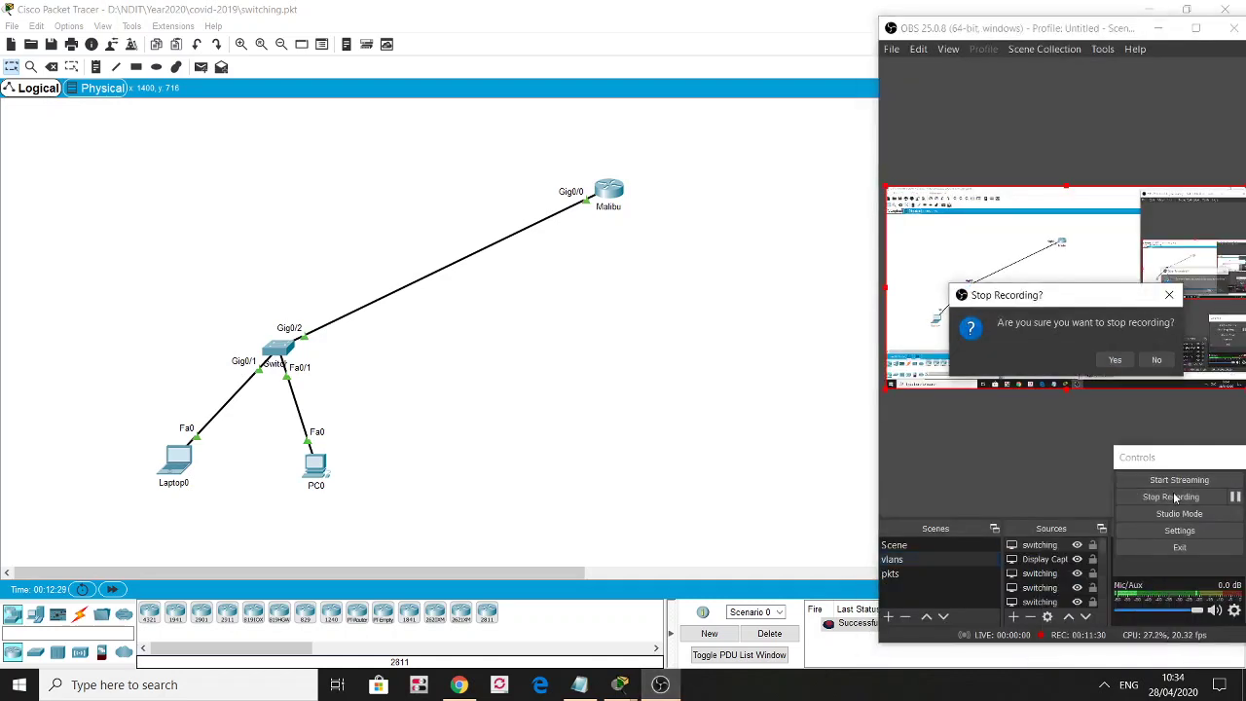